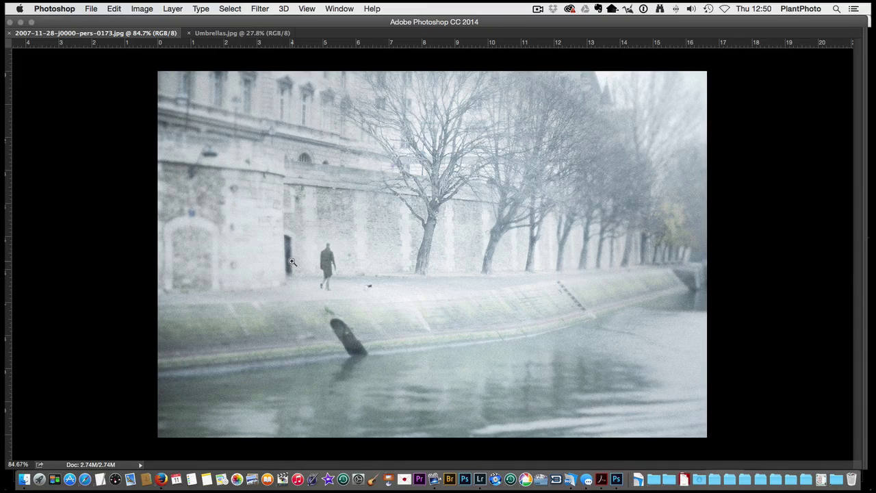
Step: Zoom the quay photo out, then back to 100% around the walking man and dog, and pick Clone Stamp
key("v")
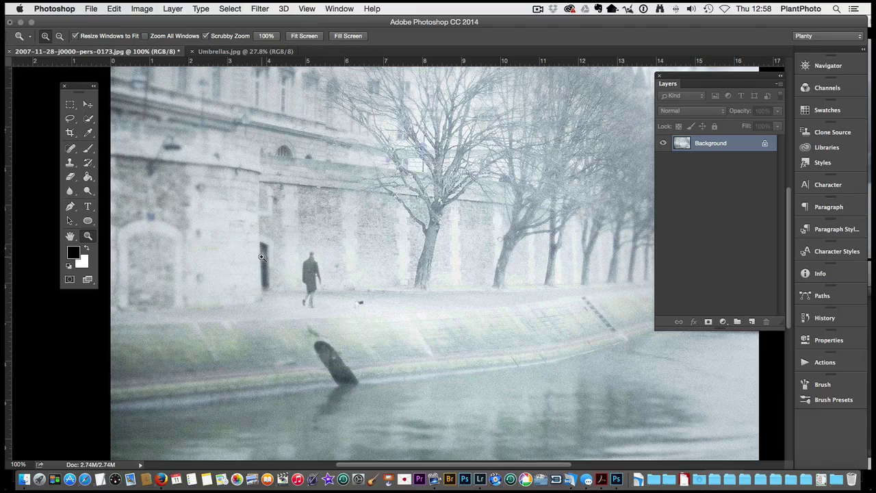
left_click_drag(297, 267, 282, 254)
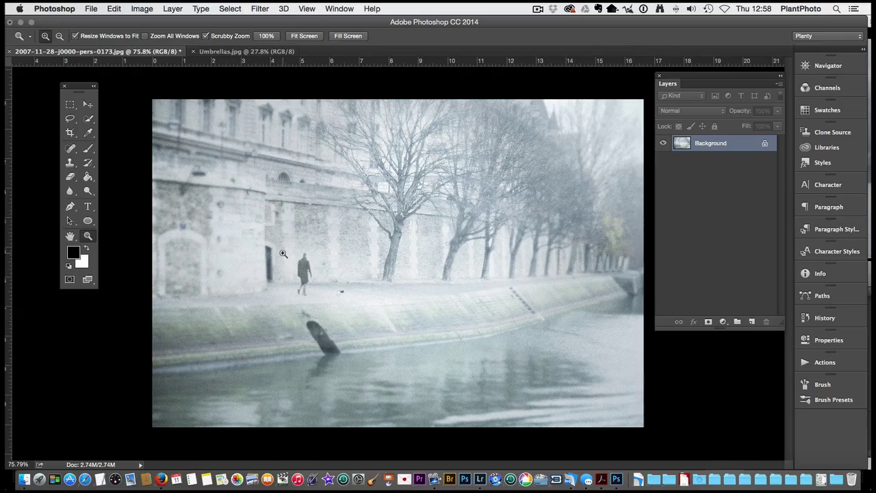
left_click(295, 271)
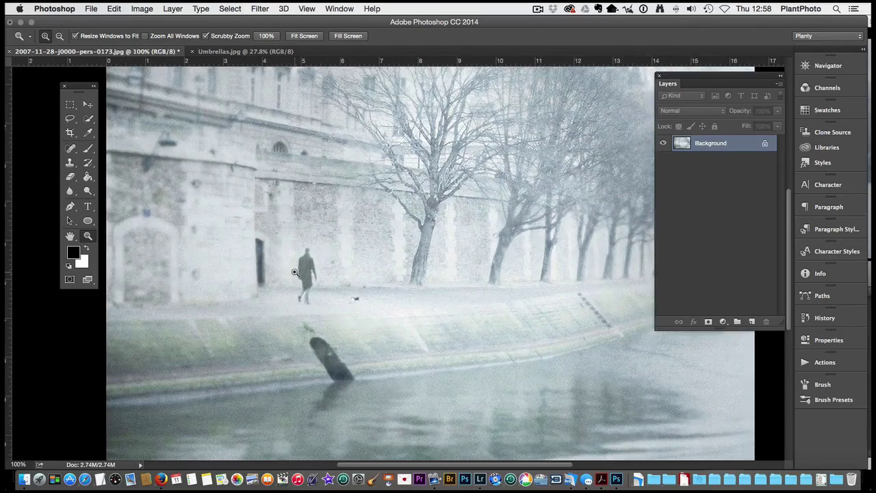
left_click(295, 271)
left_click_drag(453, 359, 441, 331)
left_click(539, 321)
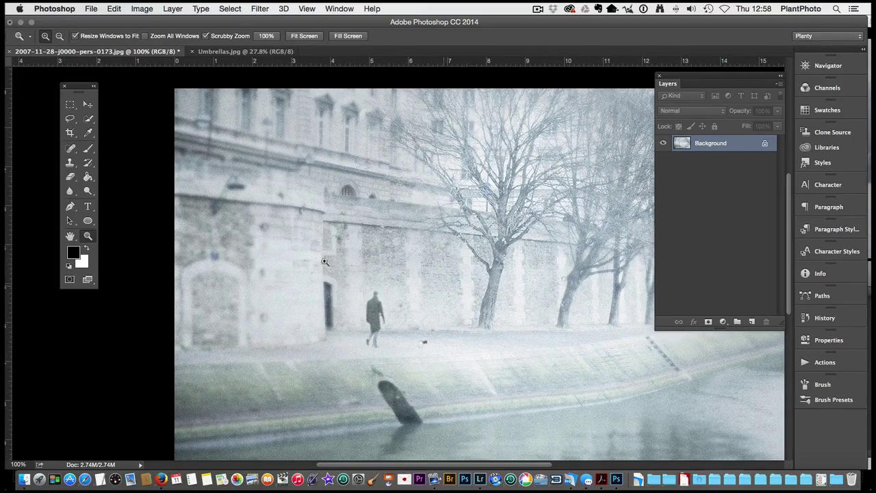
left_click(71, 164)
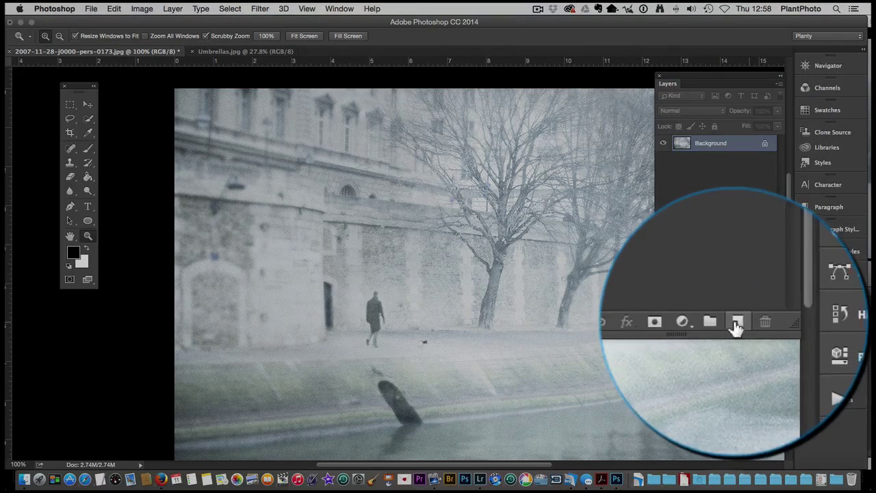
Step: Add an empty Layer 1 above the Background, link the two layers, and target only Layer 1
left_click(752, 321)
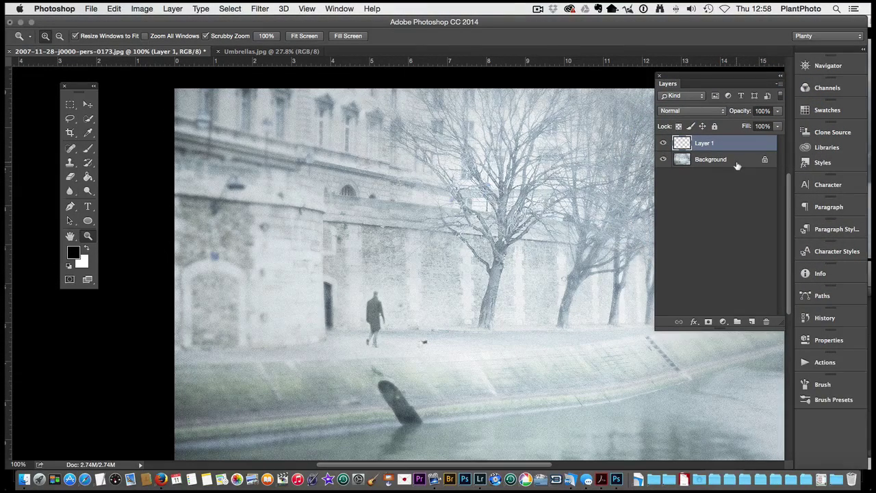
left_click(736, 161, "shift")
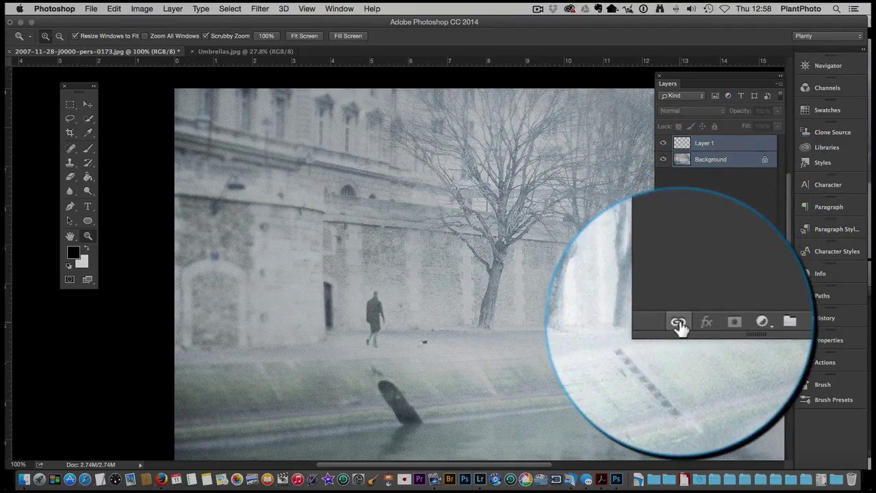
left_click(679, 322)
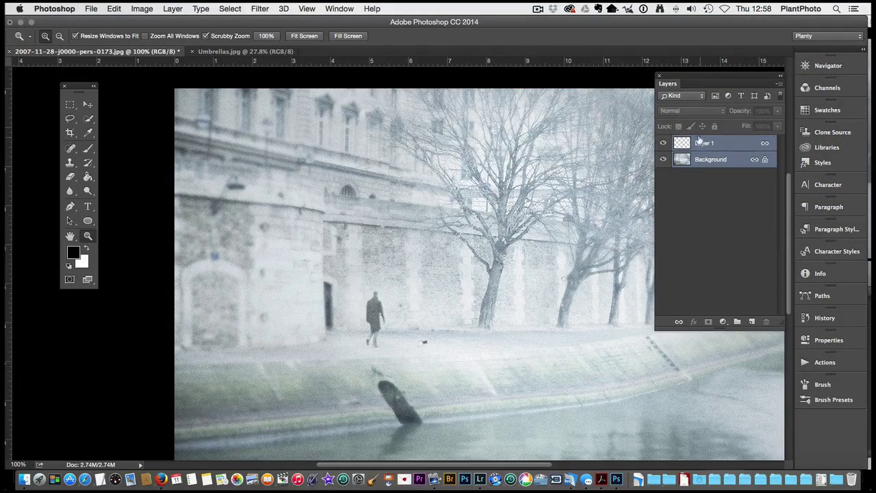
left_click(716, 203)
left_click(724, 149)
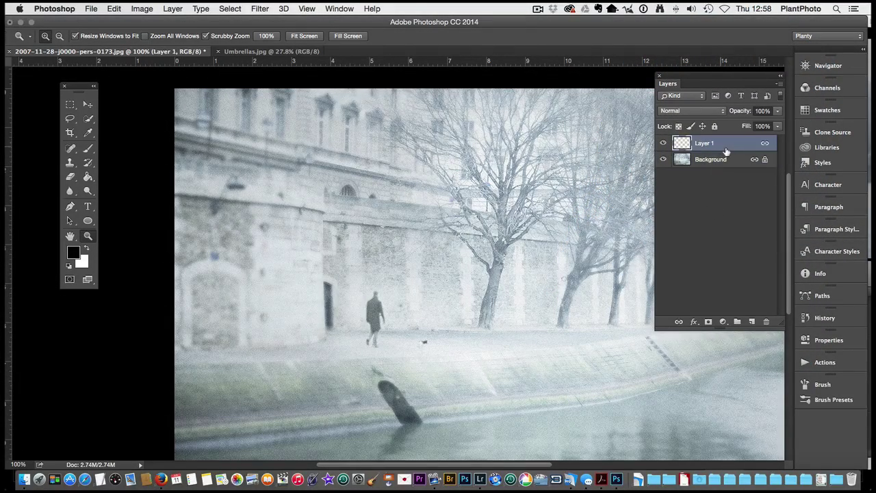
Step: With Clone Stamp, turn off Show Overlay in Clone Source and zoom to about 146% on the man and dog
left_click(72, 163)
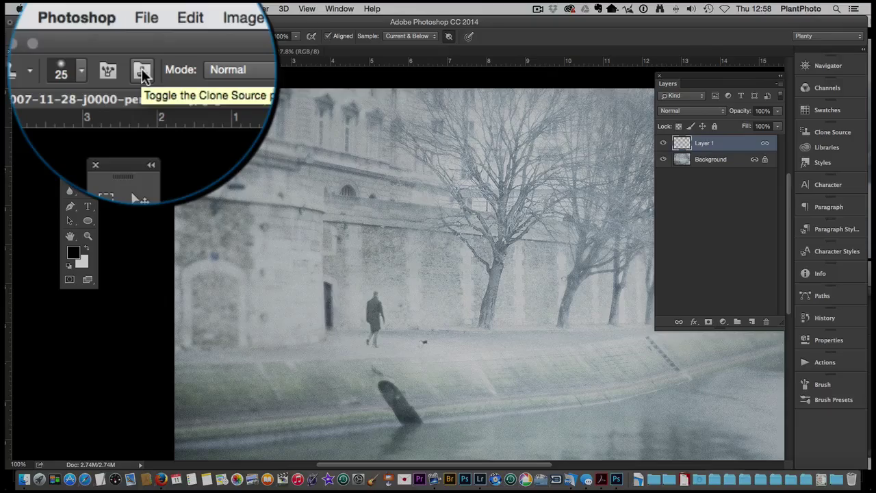
left_click(89, 37)
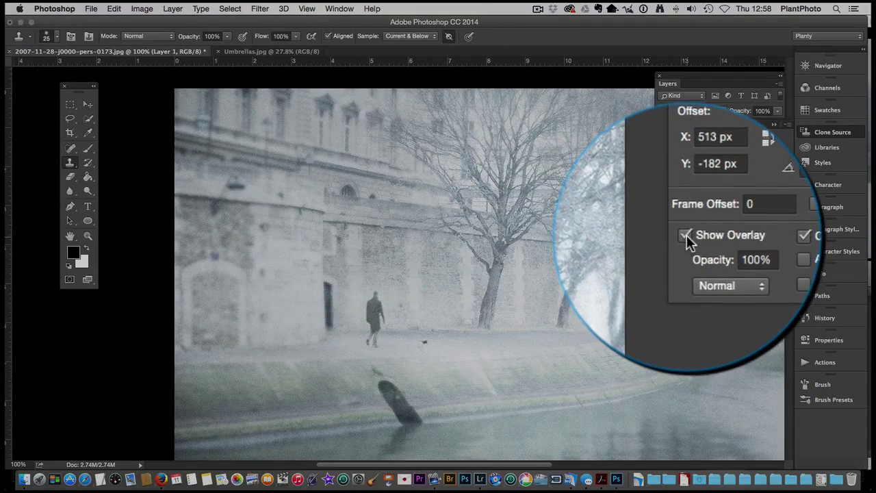
left_click(686, 236)
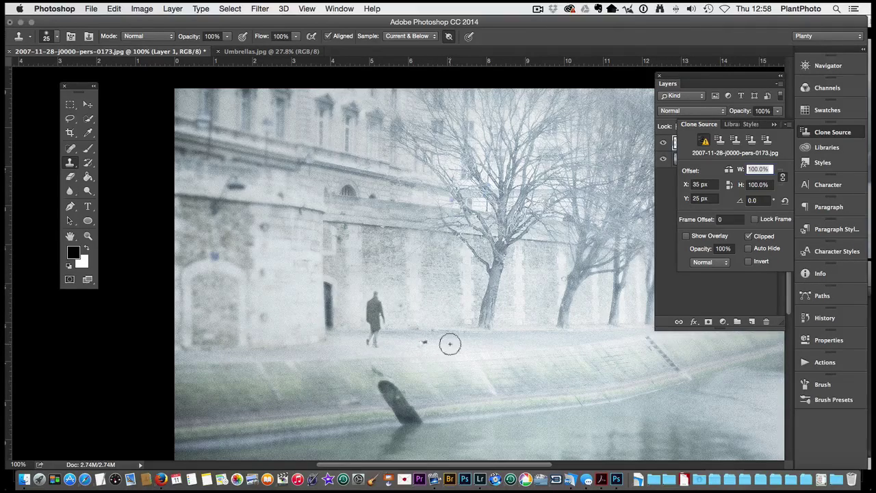
double_click(452, 345)
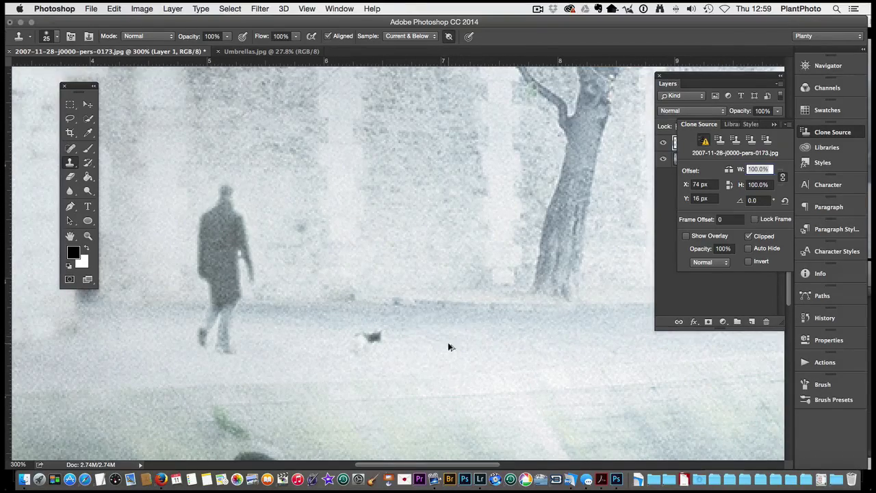
left_click_drag(448, 344, 432, 334)
left_click(432, 334, "alt")
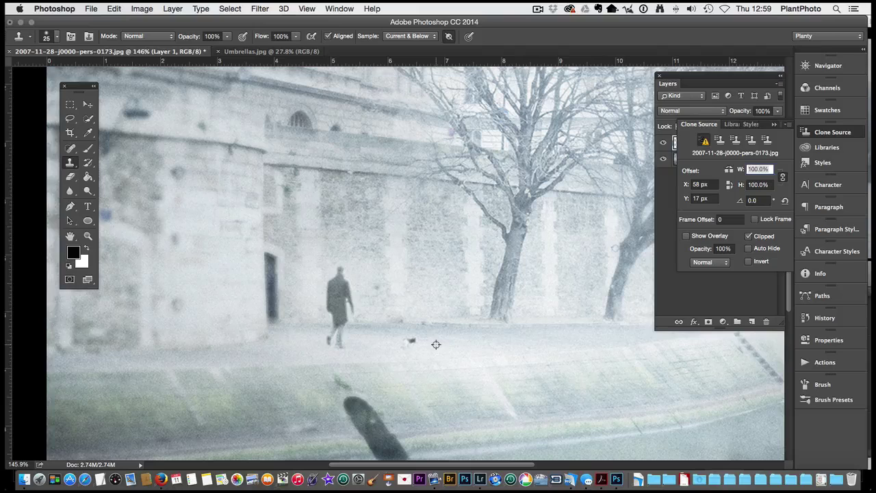
Step: Sample a point on the path, re-enable Show Overlay, and enlarge the clone brush to 32 px
left_click(436, 343, "alt")
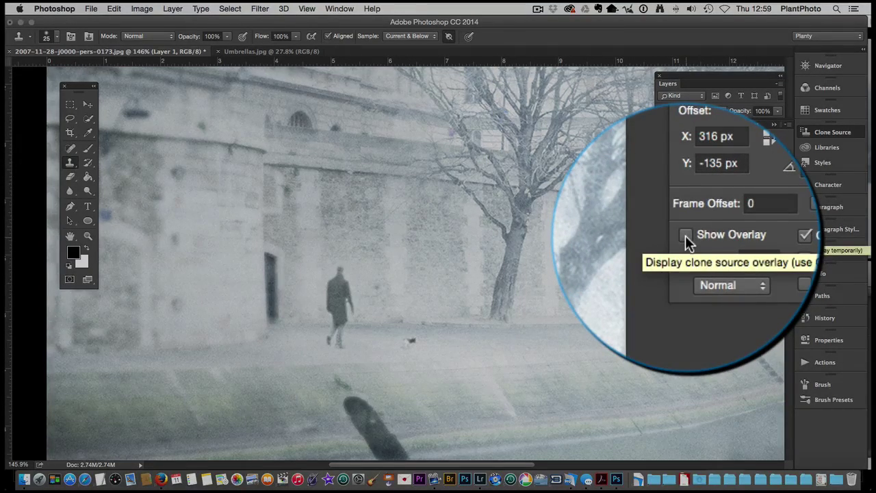
left_click(686, 236)
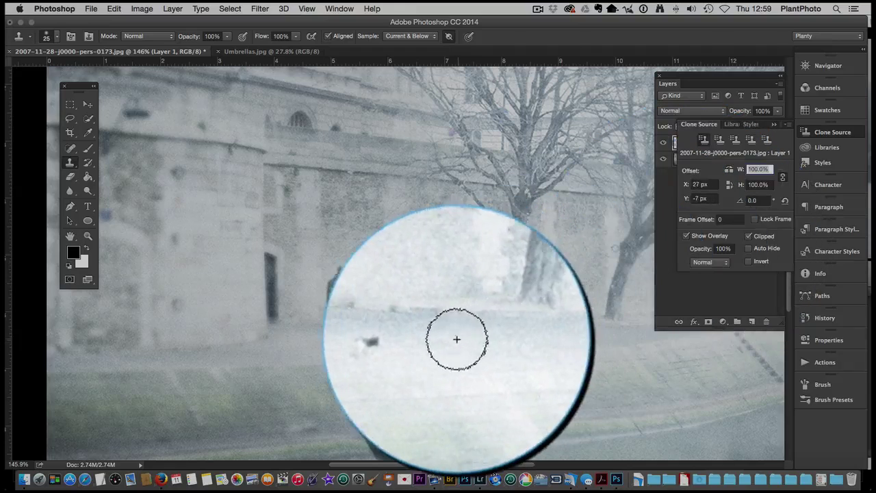
left_click(447, 345, "alt")
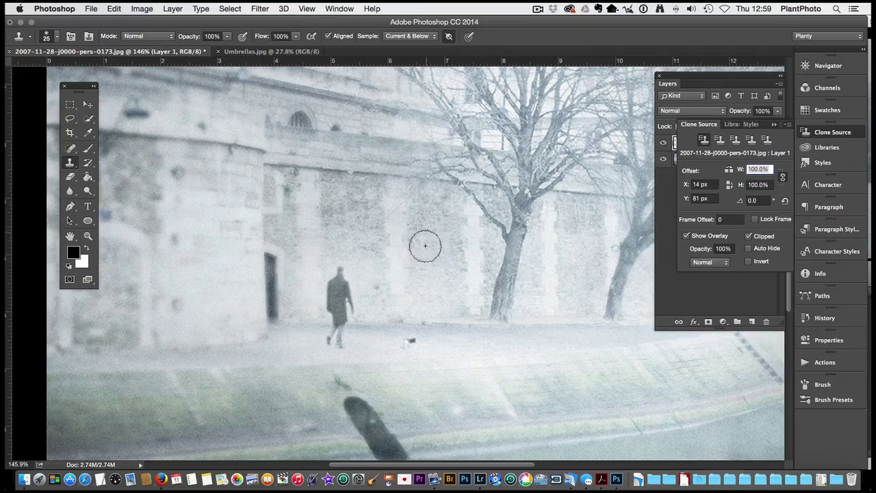
left_click_drag(430, 342, 437, 346)
left_click(687, 236)
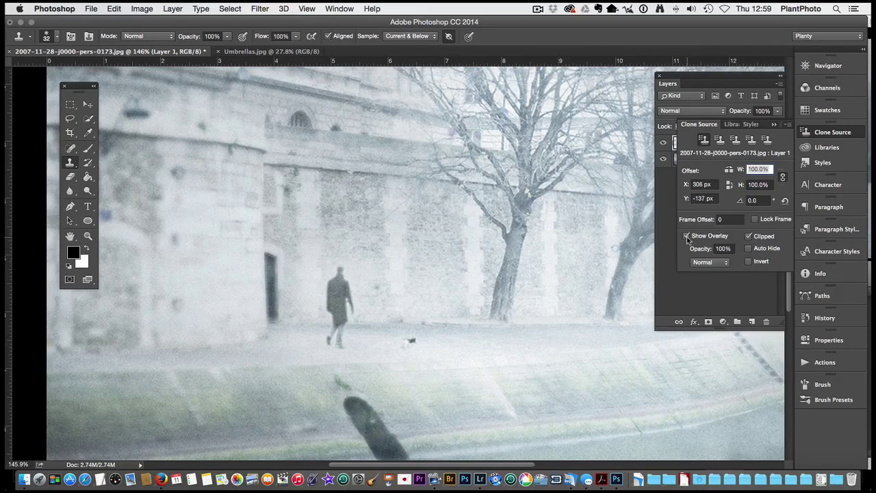
left_click(687, 236)
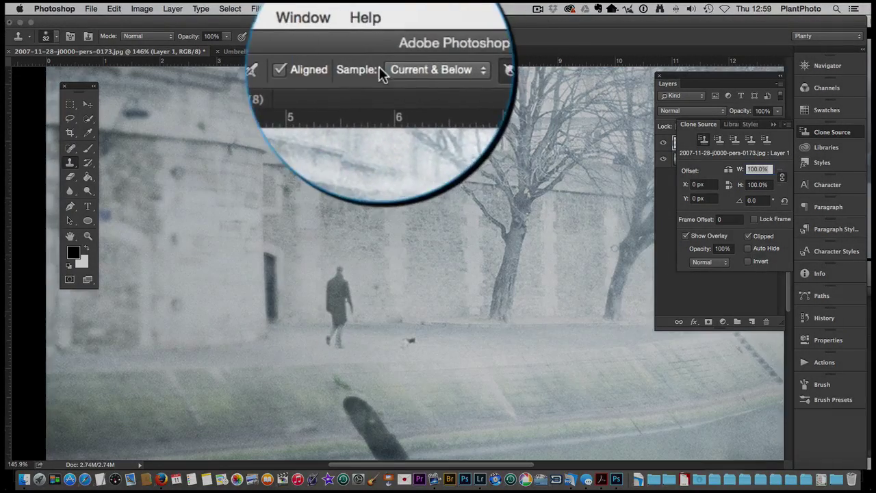
Step: Keep Sample set to Current & Below, collapse Clone Source, target Layer 1, and enable Ignore Adjustment Layers
left_click(404, 72)
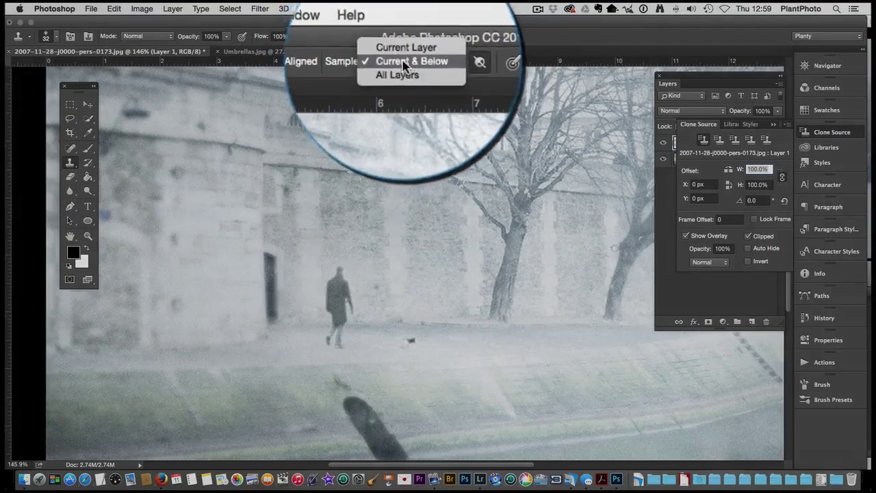
left_click(403, 38)
left_click(708, 293)
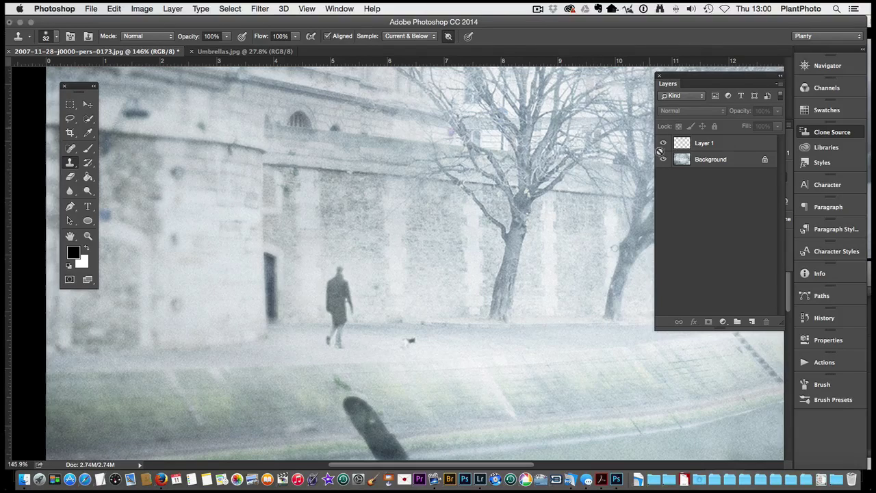
left_click(718, 143)
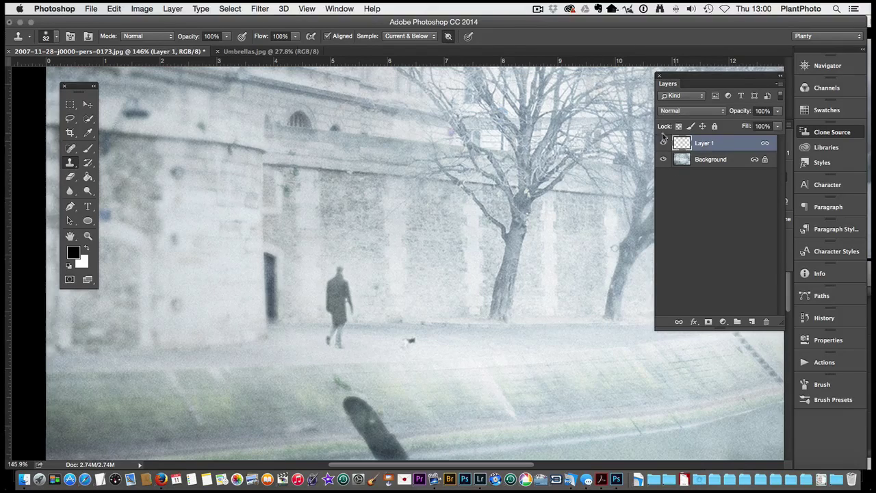
left_click(449, 37)
Step: Clone over the small dog from a point beside it, toggling Layer 1's visibility to compare with the original
left_click(440, 343, "alt")
mouse_move(409, 346)
left_mouse_down()
mouse_move(416, 347)
mouse_move(399, 347)
mouse_move(403, 340)
left_mouse_up()
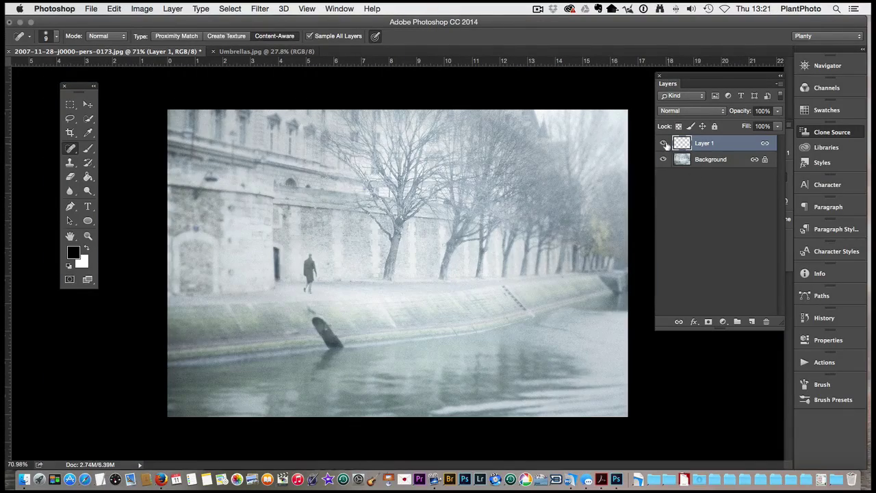
left_click(663, 143)
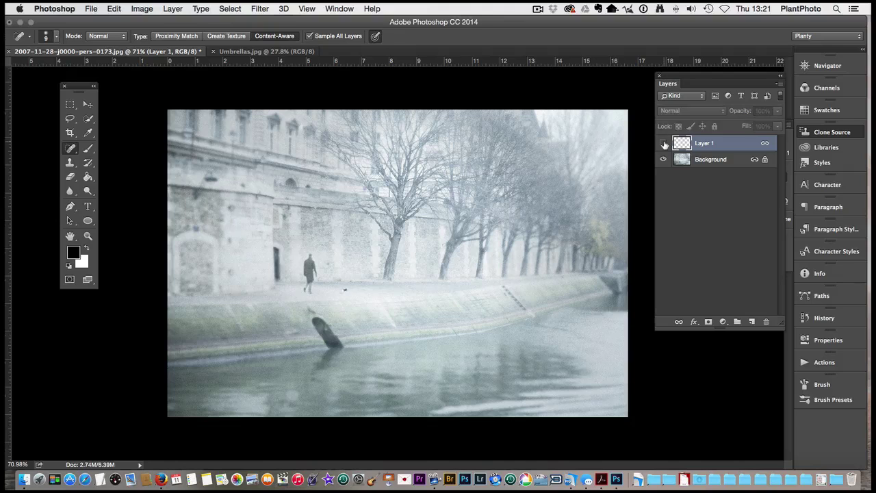
left_click(664, 144)
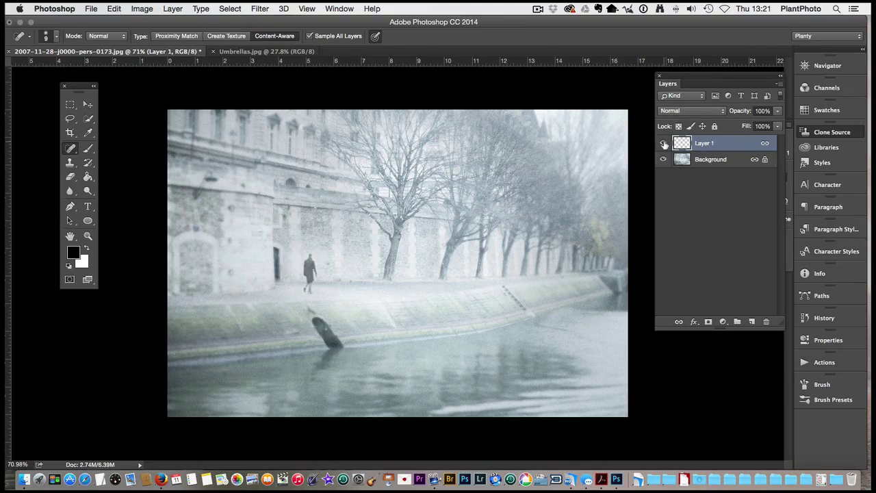
left_click(663, 144)
left_click(664, 143)
left_click(88, 236)
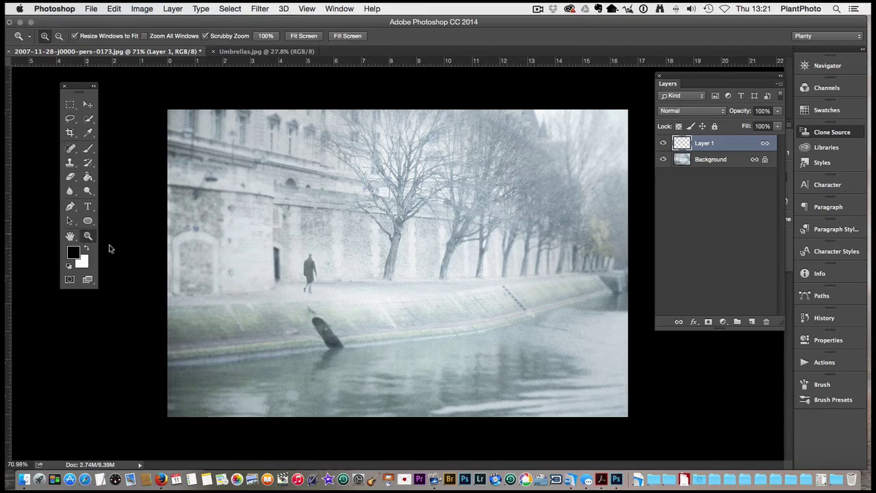
left_click(353, 293)
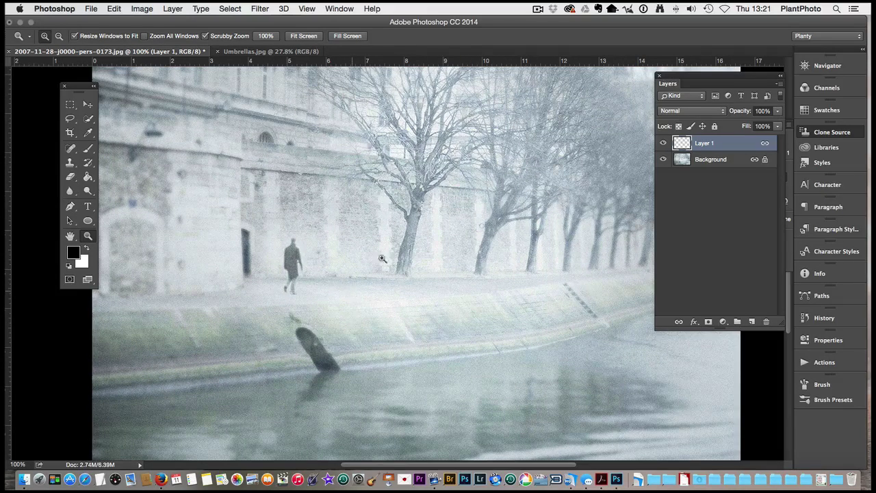
left_click(663, 143)
Step: Sample the stone wall and paint cloned wall texture across the building on Layer 1
left_click(663, 143)
left_click(71, 163)
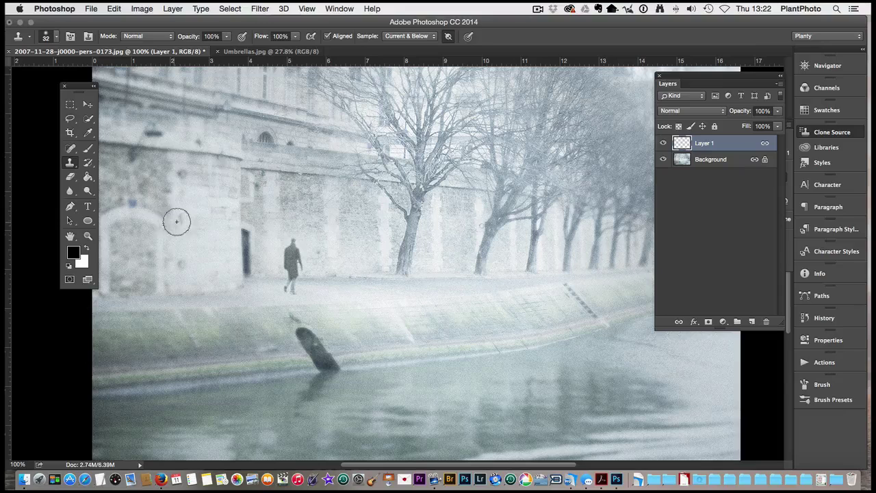
key("alt")
left_click(182, 175, "alt")
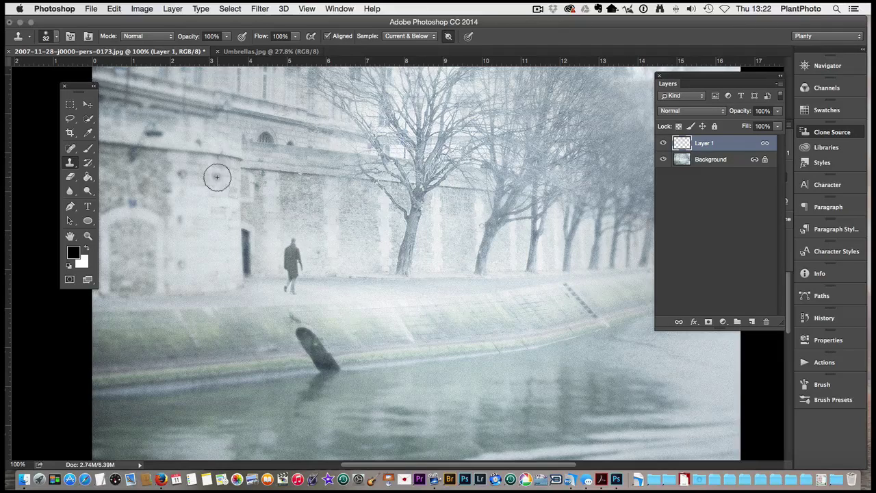
left_click_drag(216, 177, 217, 204)
mouse_move(216, 204)
left_mouse_down()
mouse_move(168, 201)
mouse_move(238, 200)
mouse_move(217, 200)
mouse_move(228, 202)
mouse_move(221, 185)
mouse_move(216, 229)
mouse_move(261, 174)
mouse_move(189, 144)
mouse_move(188, 189)
left_mouse_up()
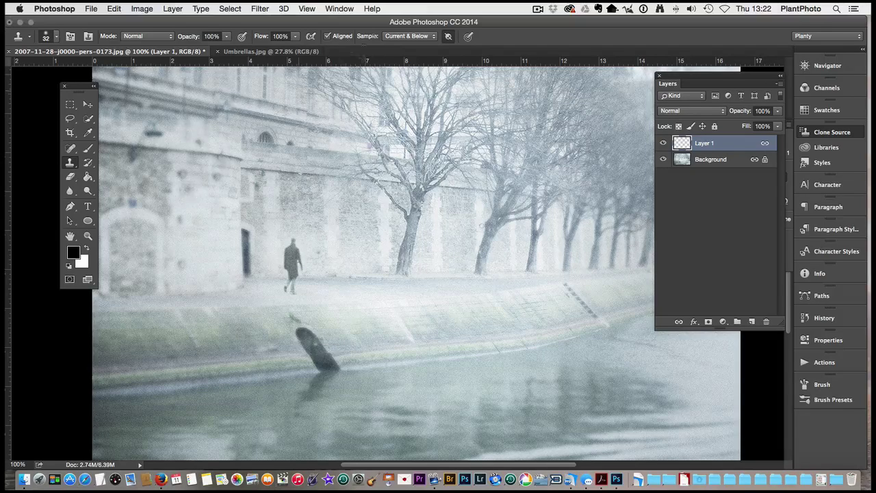
Step: Turn Aligned sampling off, set a new sample point on the wall, then switch Aligned back on
left_click(327, 36)
left_click(179, 219, "alt")
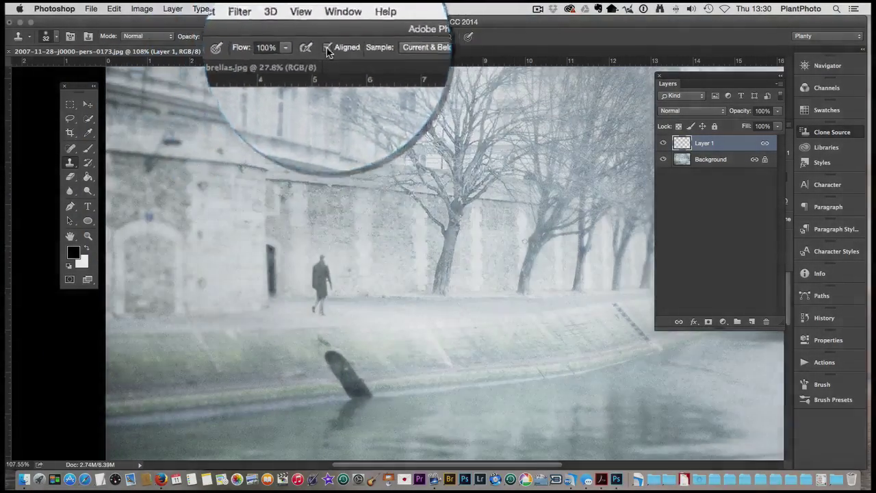
left_click(327, 37)
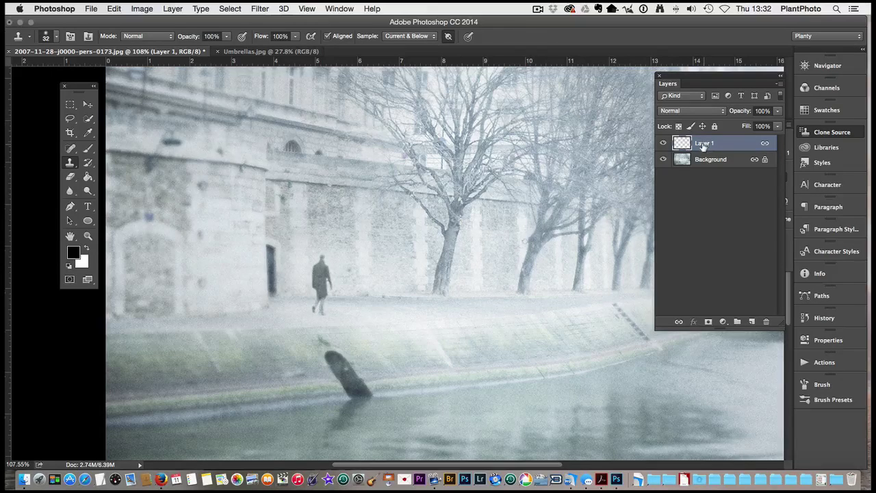
Step: Rename the retouching layer from Layer 1 to 'Dog' in the Layers panel
double_click(705, 144)
type("Doo")
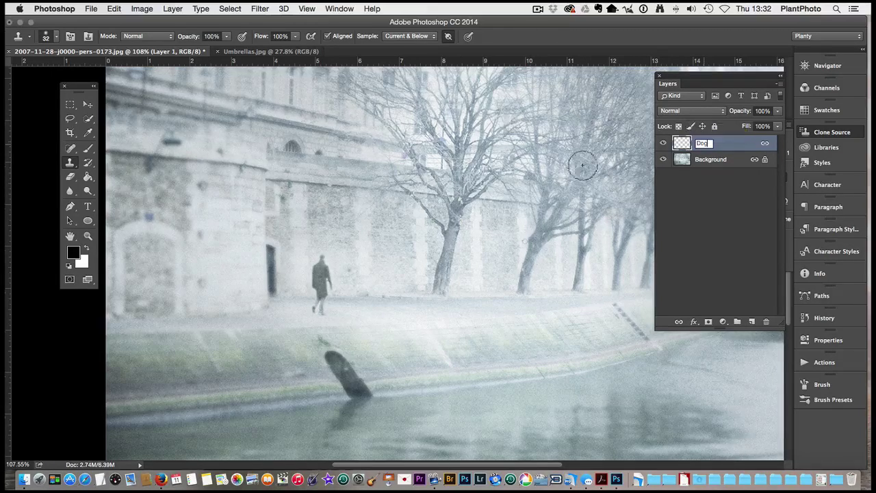
key("Return")
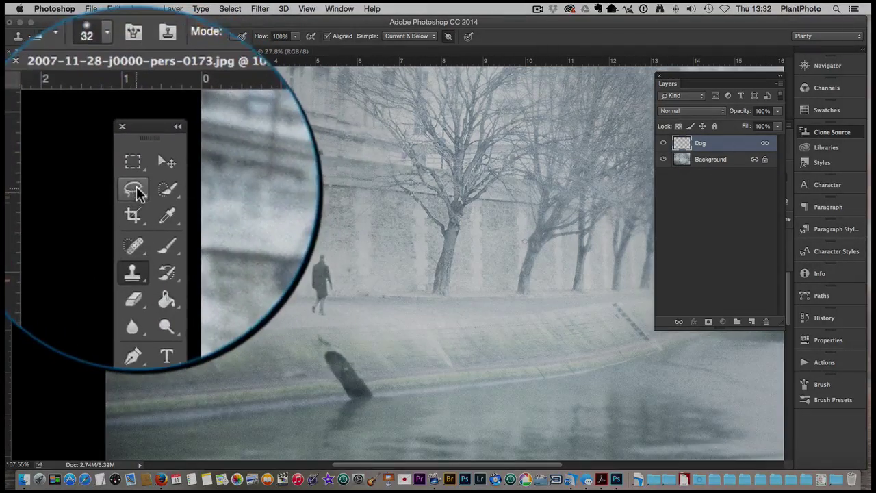
Step: Lasso around the walking man, shift the outline onto clean wall on the Background, and copy it to a new layer with Cmd+J
left_click(71, 119)
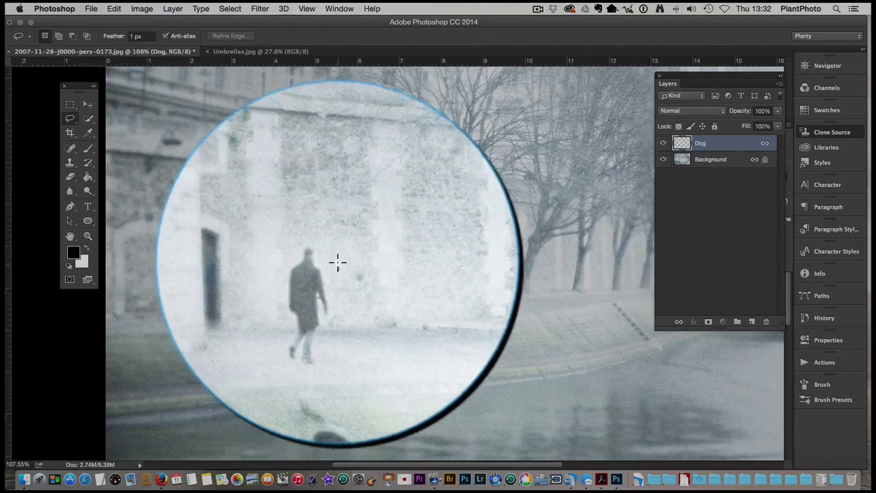
mouse_move(338, 262)
left_mouse_down()
mouse_move(323, 244)
mouse_move(313, 254)
mouse_move(304, 297)
mouse_move(340, 290)
mouse_move(338, 263)
left_mouse_up()
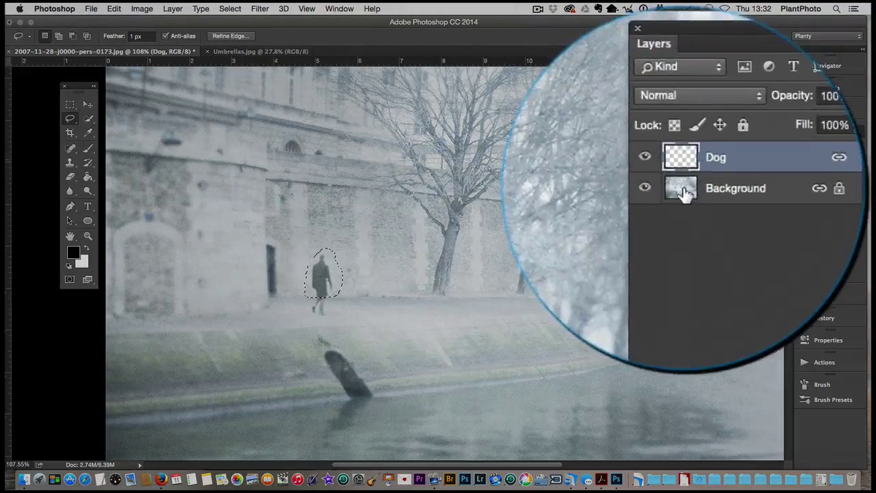
left_click(696, 164)
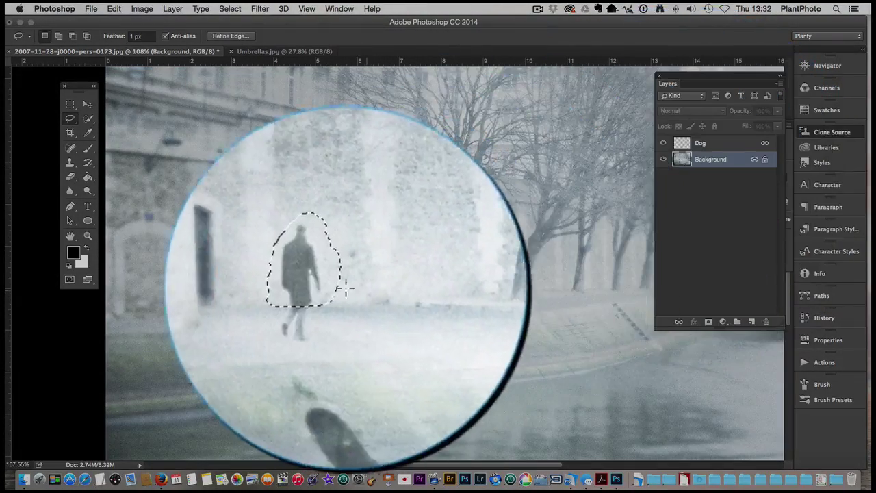
mouse_move(333, 290)
left_mouse_down()
mouse_move(370, 293)
mouse_move(372, 281)
left_mouse_up()
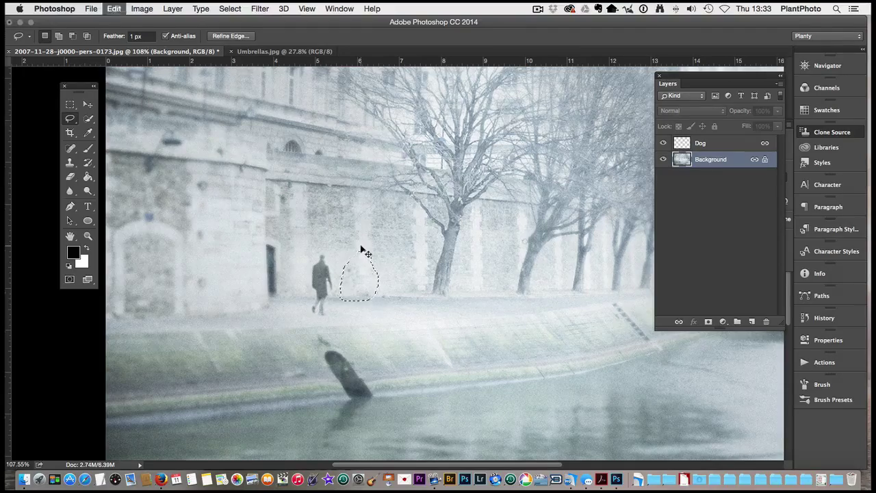
key("super+j")
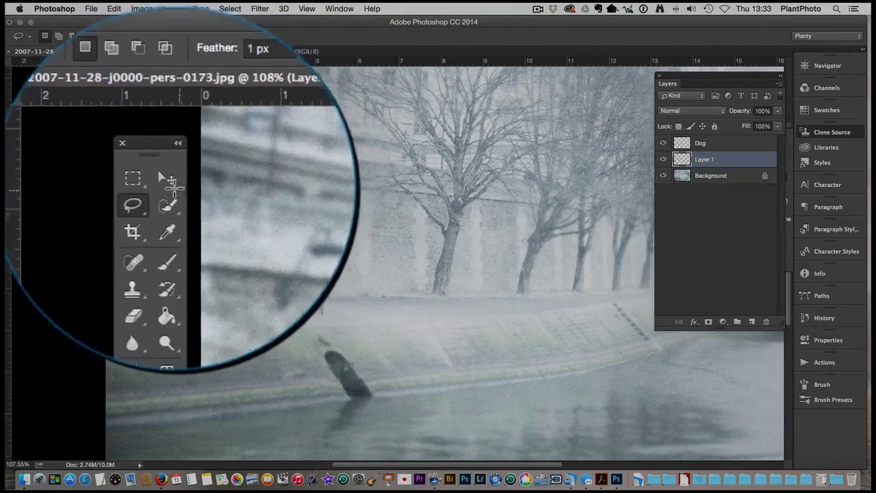
Step: Slide the Layer 1 wall patch left over the walking man and add a layer mask
left_click(88, 104)
left_click_drag(352, 291, 322, 300)
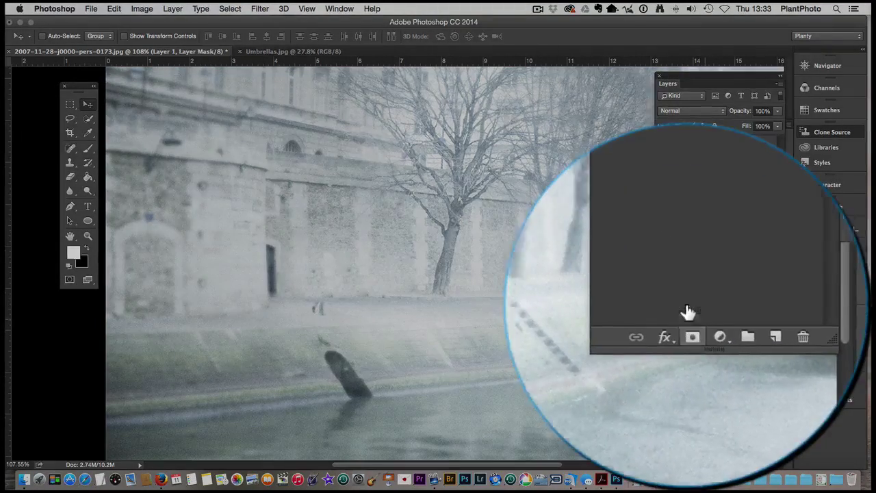
left_click(708, 321)
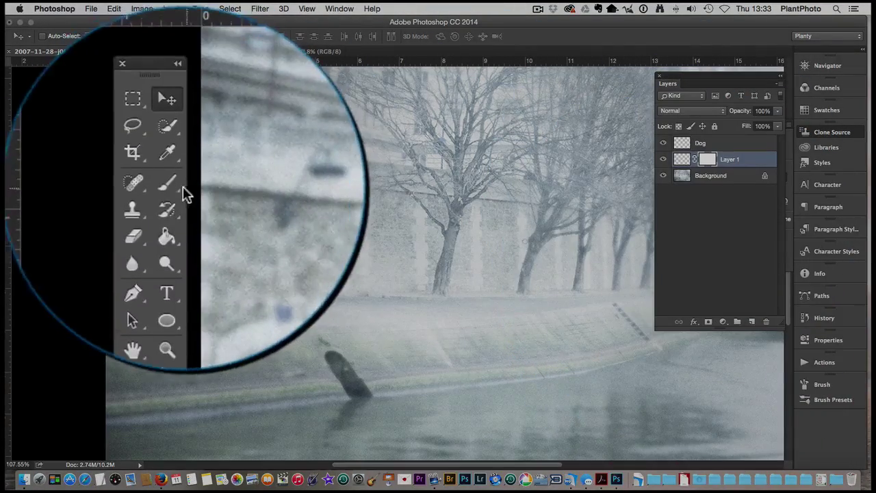
Step: Set up a black soft Brush with lowered flow and zoom to 200% on the patch
left_click(167, 188)
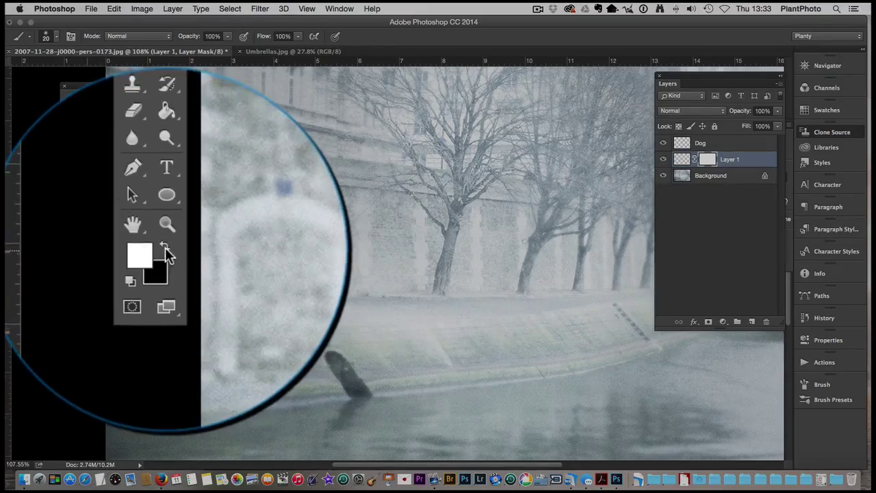
left_click(169, 253)
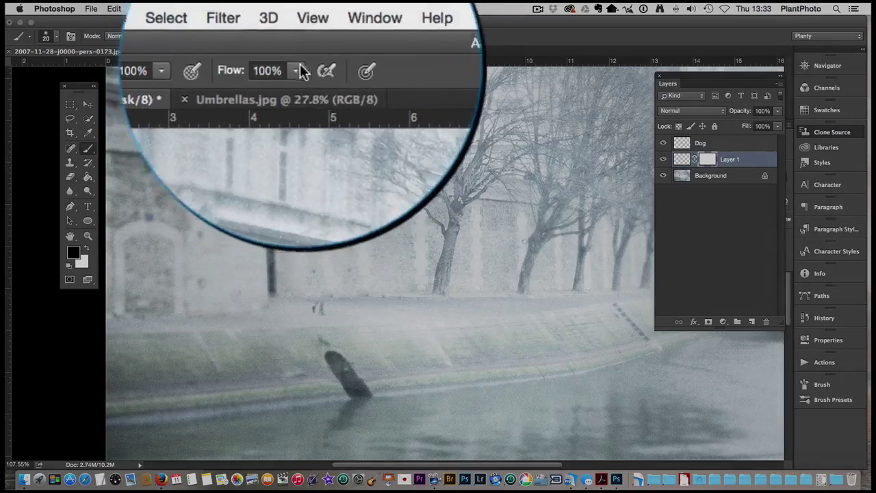
left_click(298, 36)
left_click_drag(294, 45, 261, 46)
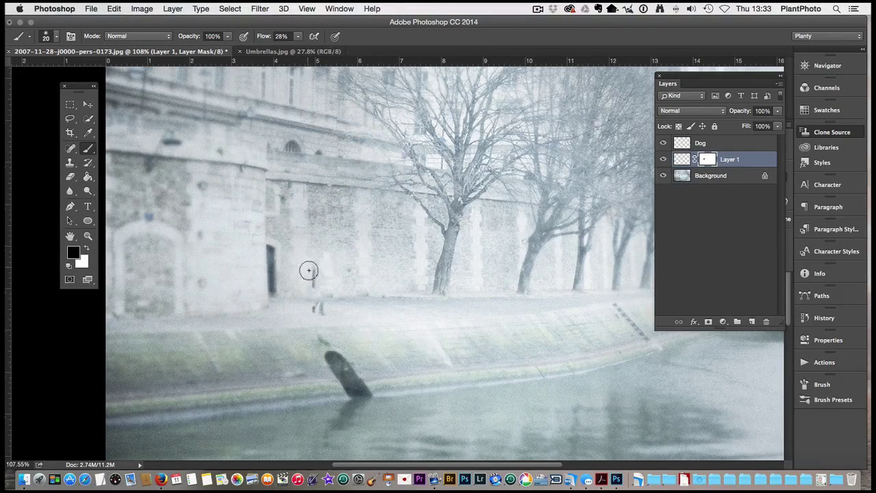
key("super+space")
left_click(322, 304)
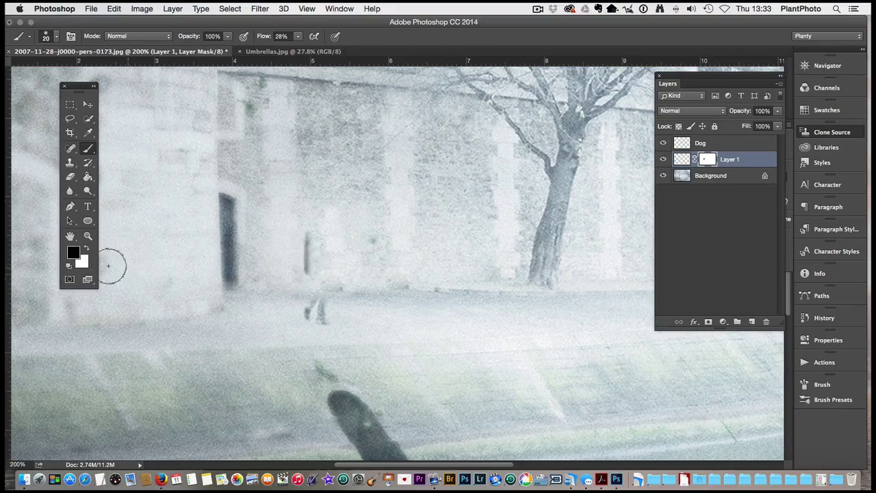
Step: Paint the mask white over the figure and grey spot, then black to blend the wall-base edges
left_click(86, 248)
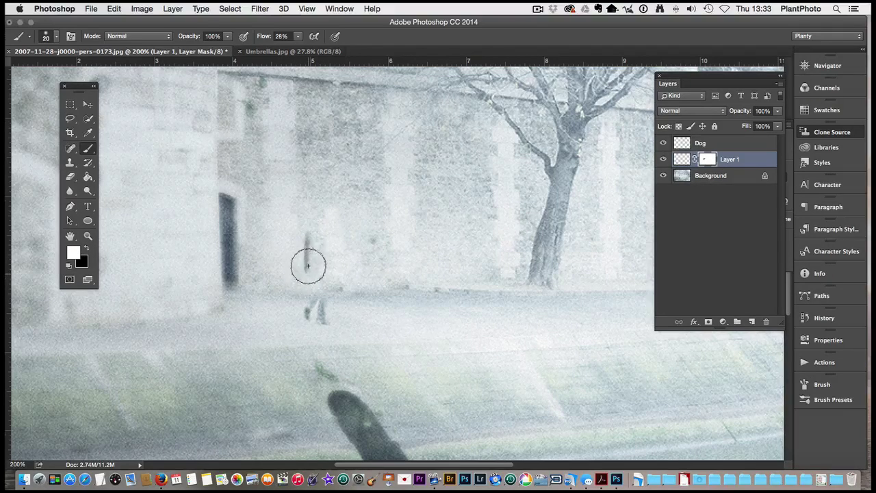
mouse_move(307, 247)
left_mouse_down()
mouse_move(305, 225)
mouse_move(306, 271)
left_mouse_up()
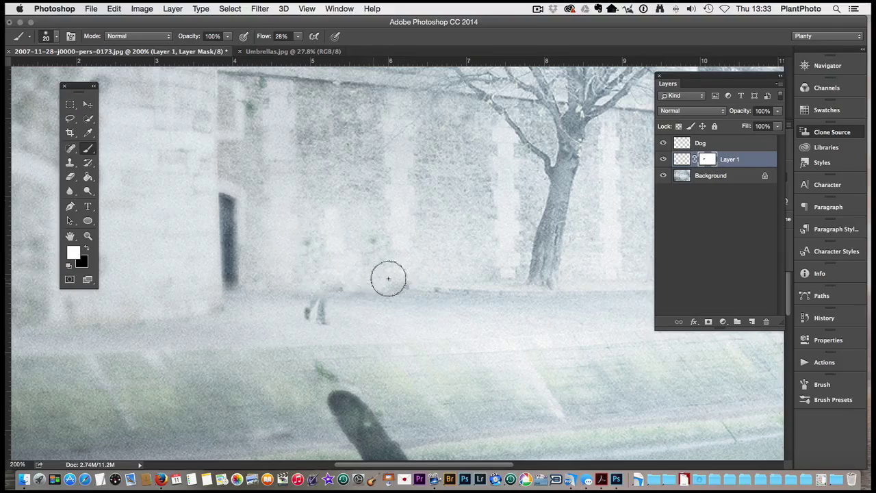
left_click(337, 288)
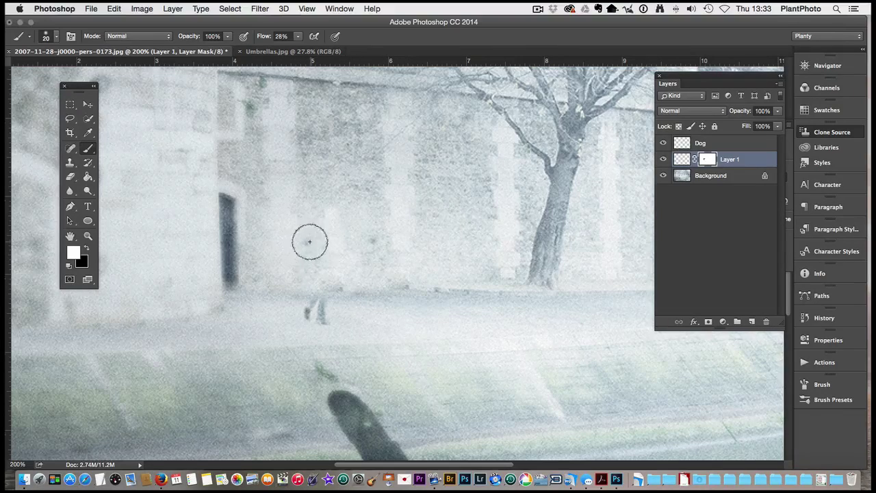
left_click(662, 160)
left_click(663, 160)
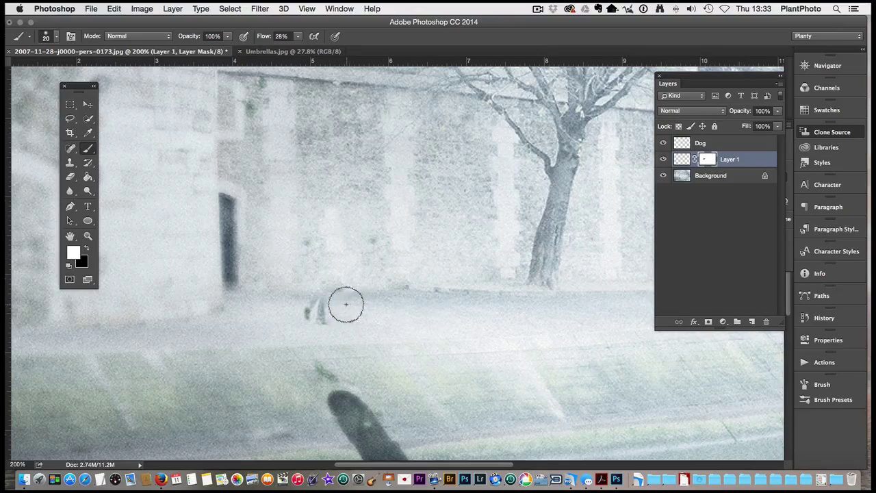
key("x")
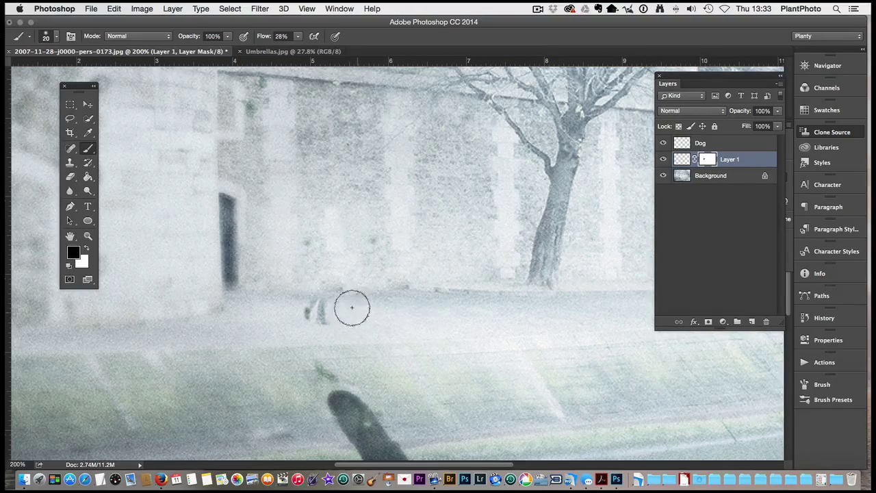
mouse_move(330, 300)
left_mouse_down()
mouse_move(297, 303)
mouse_move(364, 303)
left_mouse_up()
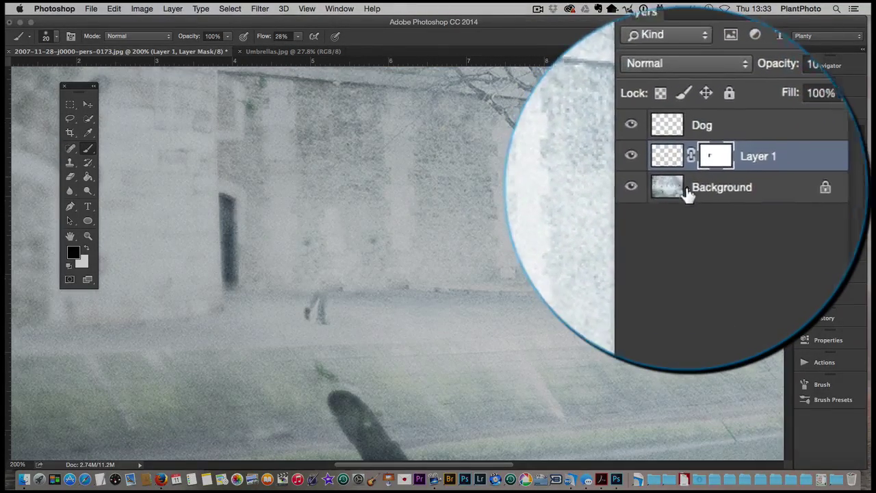
Step: Lasso the leftover legs on Background, shift onto clean pavement, and paste it as Layer 2
left_click(683, 176)
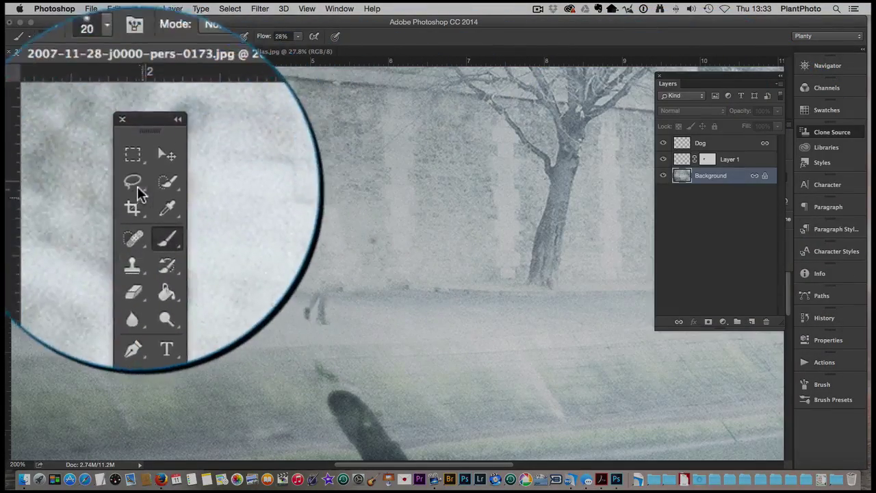
left_click(70, 118)
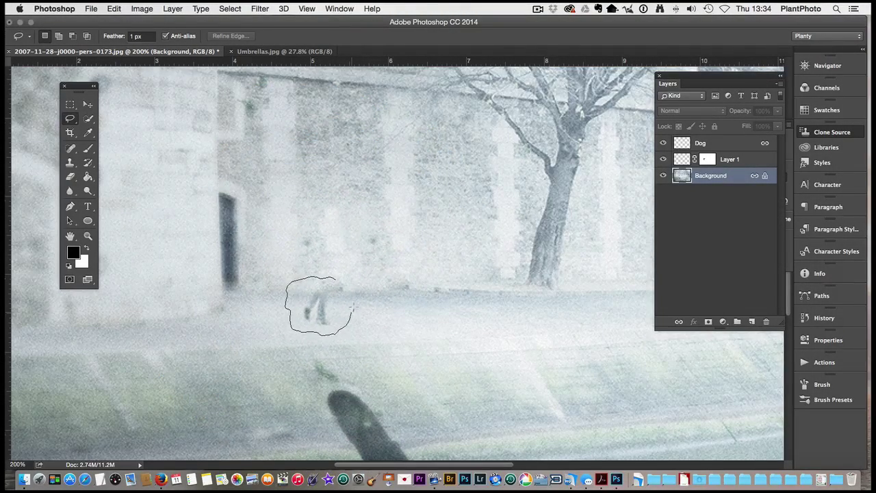
left_click_drag(343, 280, 342, 282)
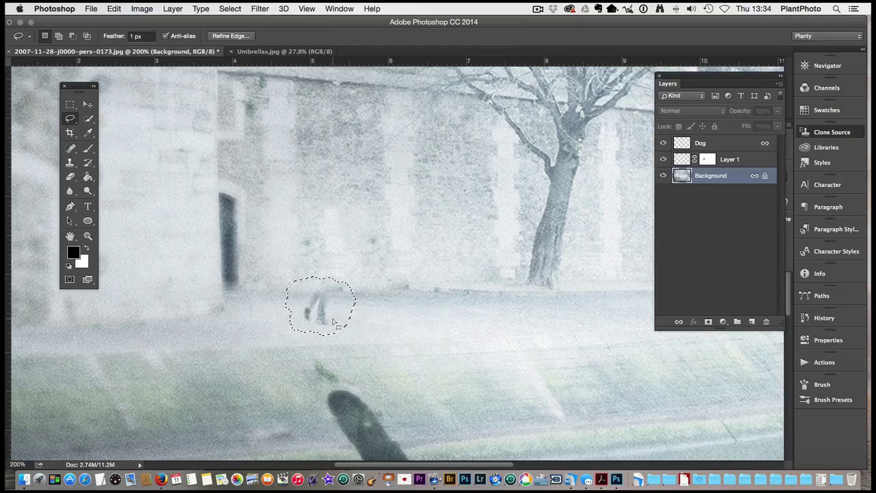
left_click_drag(335, 319, 413, 320)
key("super+c")
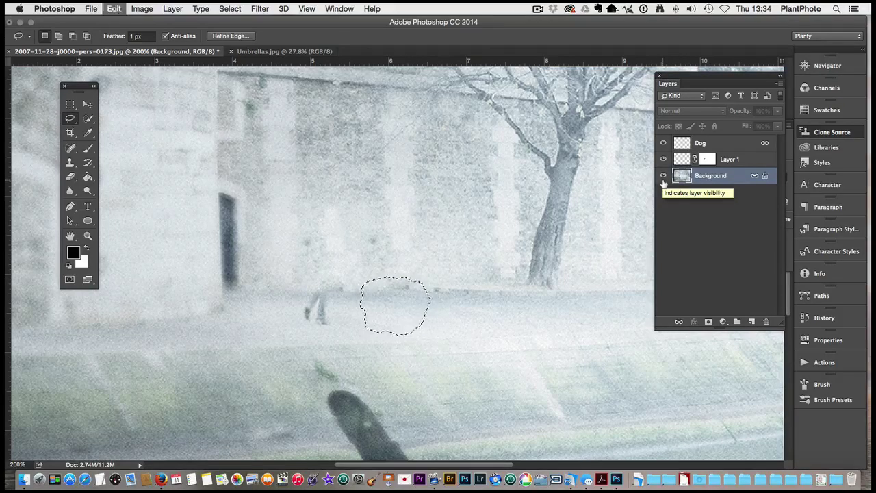
key("super+v")
Step: Position the Layer 2 patch over the leftovers, add a mask, and brush it in over the dog marks
left_click(87, 104)
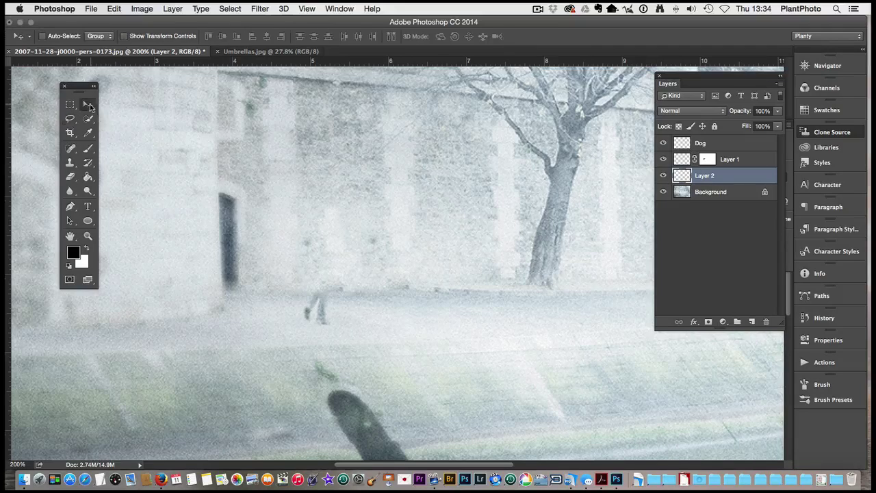
mouse_move(397, 328)
left_mouse_down()
mouse_move(325, 330)
mouse_move(383, 330)
left_mouse_up()
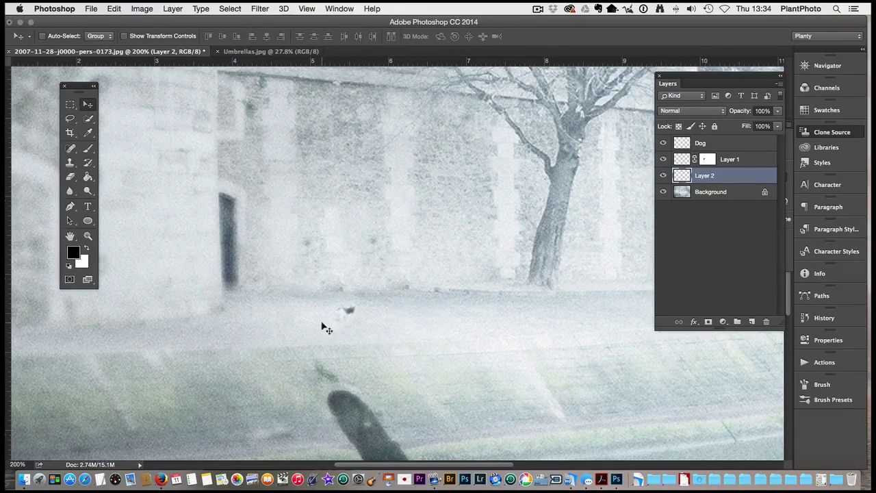
mouse_move(323, 328)
left_mouse_down()
mouse_move(377, 335)
mouse_move(332, 329)
left_mouse_up()
left_click(709, 321)
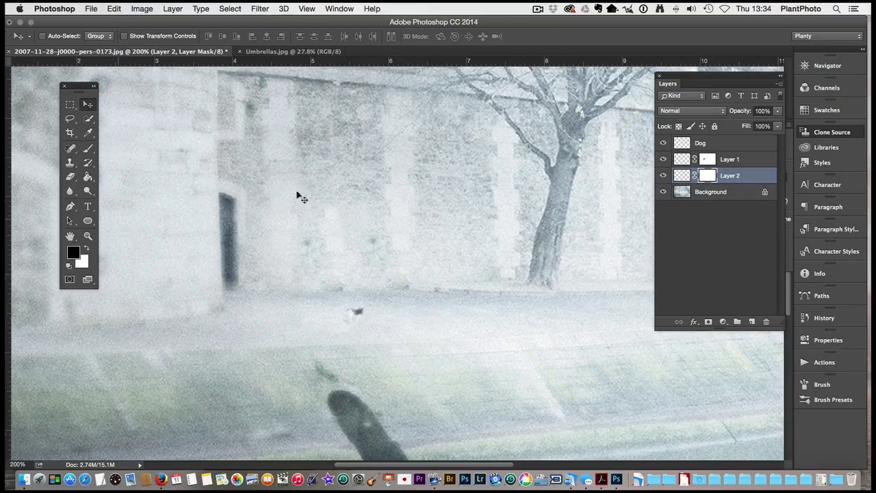
left_click(87, 149)
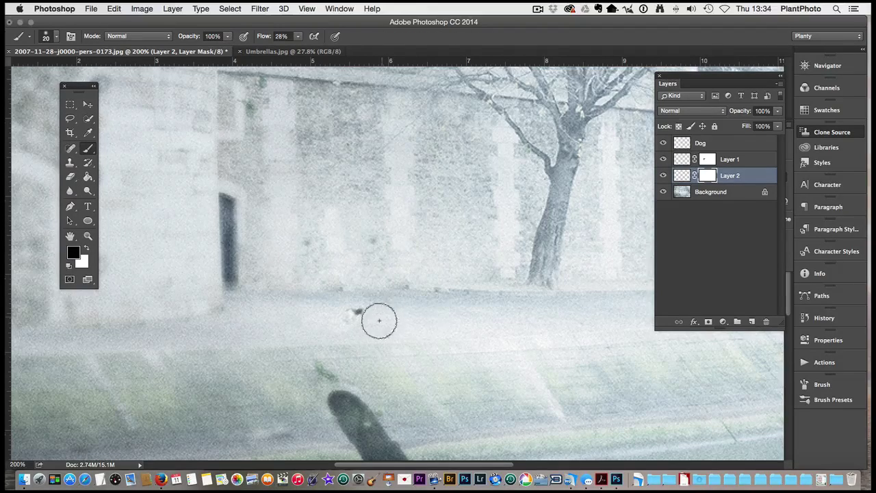
mouse_move(376, 319)
left_mouse_down()
mouse_move(348, 314)
mouse_move(371, 312)
mouse_move(351, 311)
mouse_move(368, 312)
mouse_move(342, 323)
mouse_move(374, 311)
mouse_move(307, 310)
mouse_move(391, 315)
mouse_move(310, 317)
mouse_move(321, 330)
mouse_move(321, 307)
mouse_move(304, 316)
mouse_move(366, 321)
left_mouse_up()
key("x")
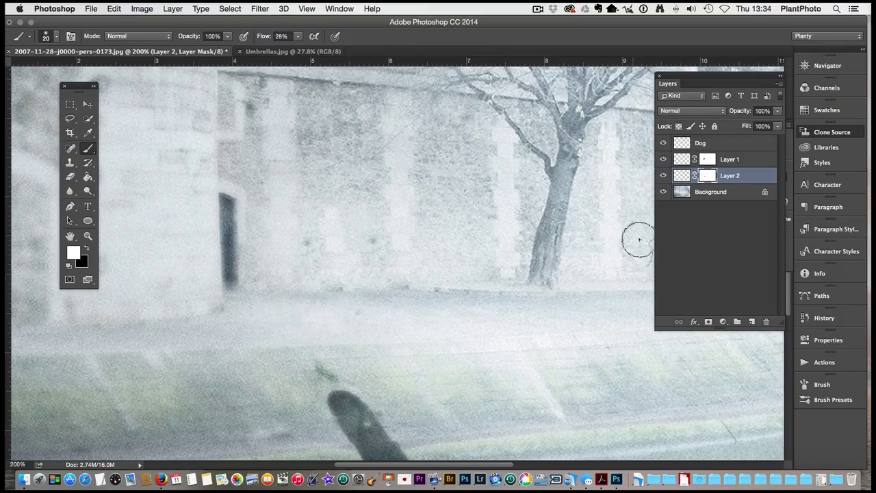
Step: Reset the colours and merge Layer 1 down into Layer 2
key("x")
left_click(729, 160)
key("super+e")
Step: Apply the mask to complete the merge and toggle Layer 2 to check the result
left_click(523, 179)
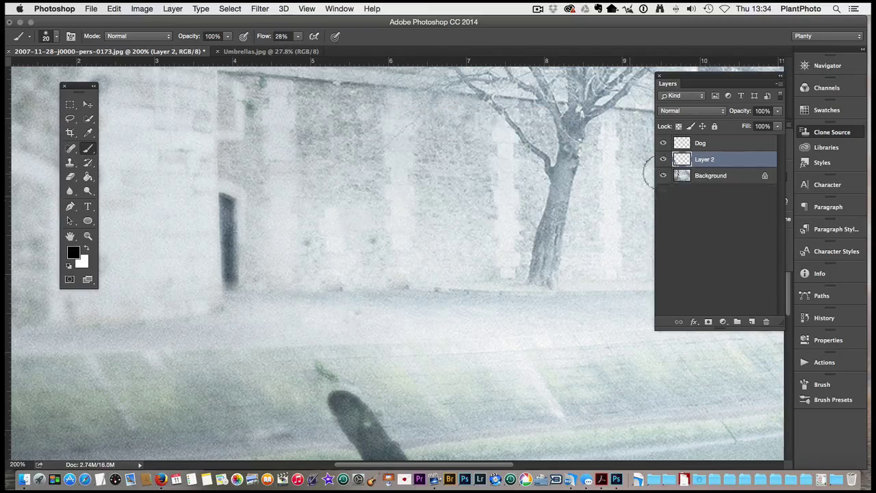
left_click(664, 160)
left_click(663, 160)
Step: Clone wall texture over the man's spot along the wall base, then zoom out
left_click(70, 162)
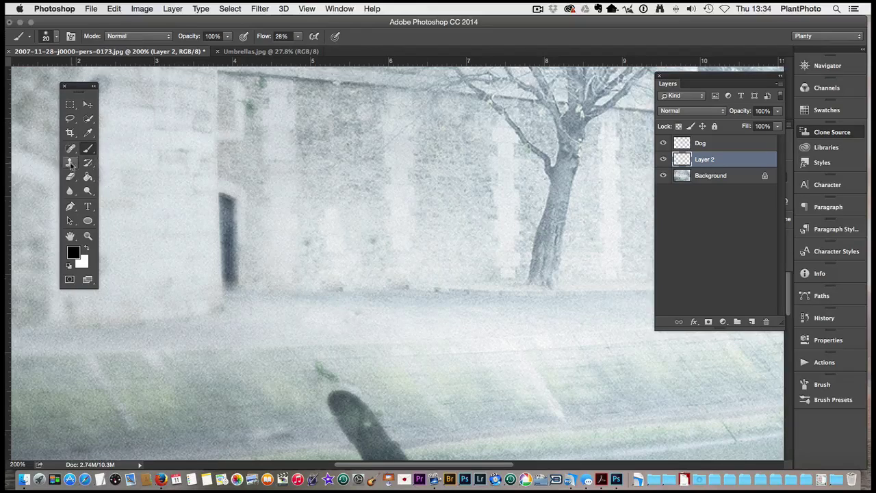
left_click(378, 316, "alt")
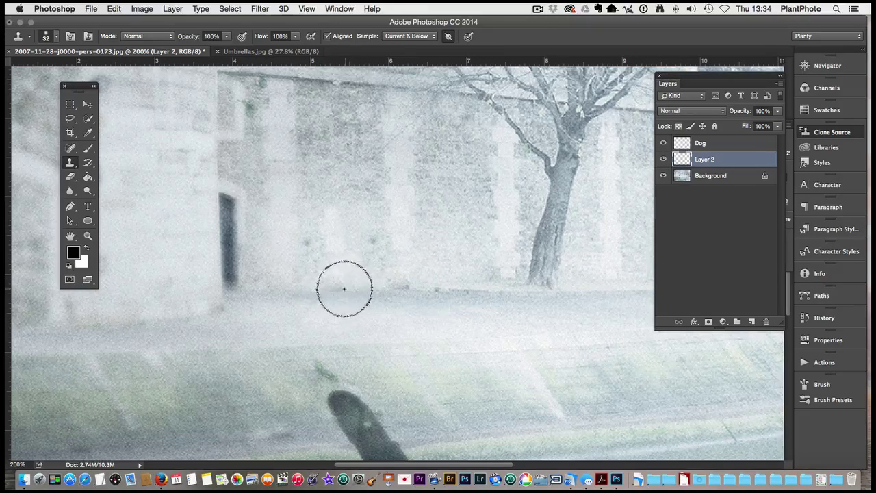
left_click(361, 283, "alt")
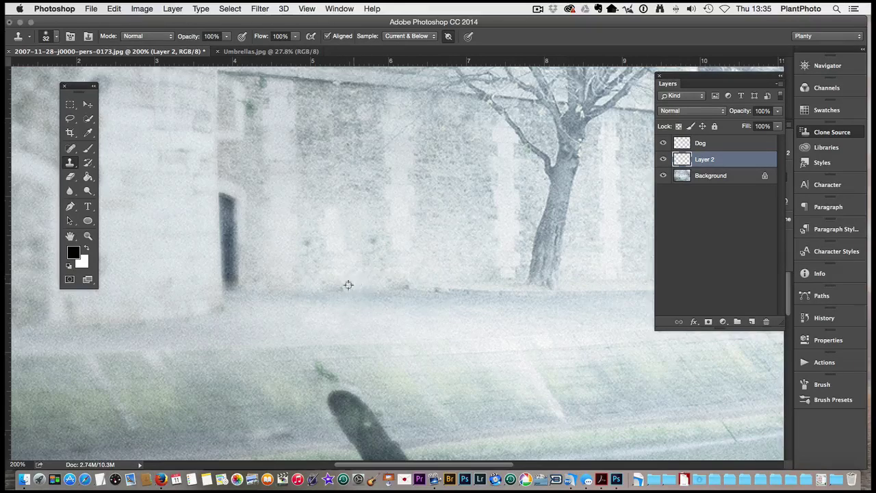
left_click(342, 287)
left_click(88, 236)
key("super+minus")
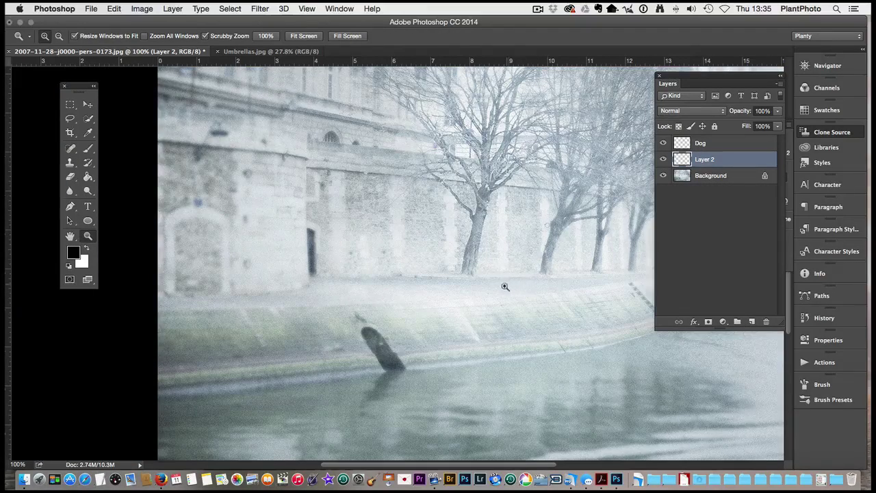
Step: Rename Layer 2 to 'Man'
double_click(705, 159)
type("Man")
key("Return")
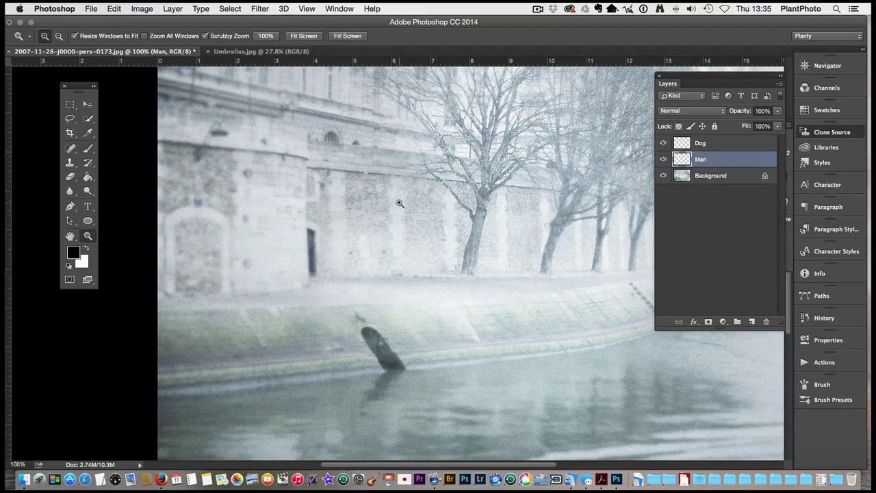
Step: Fit the photo on screen and toggle the Dog and Man layers off and back on
right_click(420, 189)
left_click(435, 195)
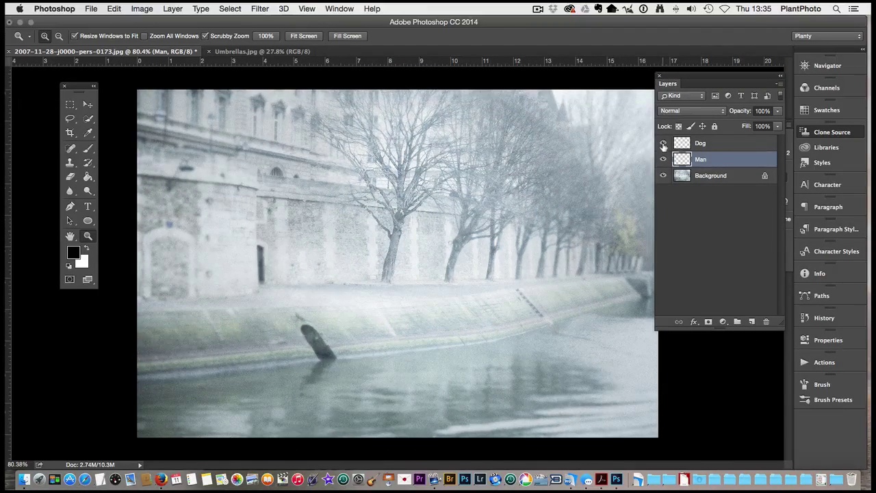
left_click_drag(662, 142, 663, 159)
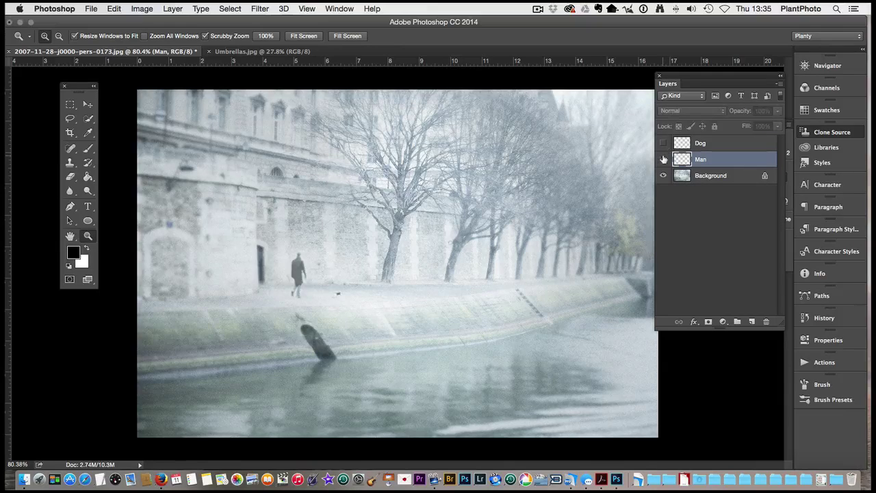
left_click(664, 159)
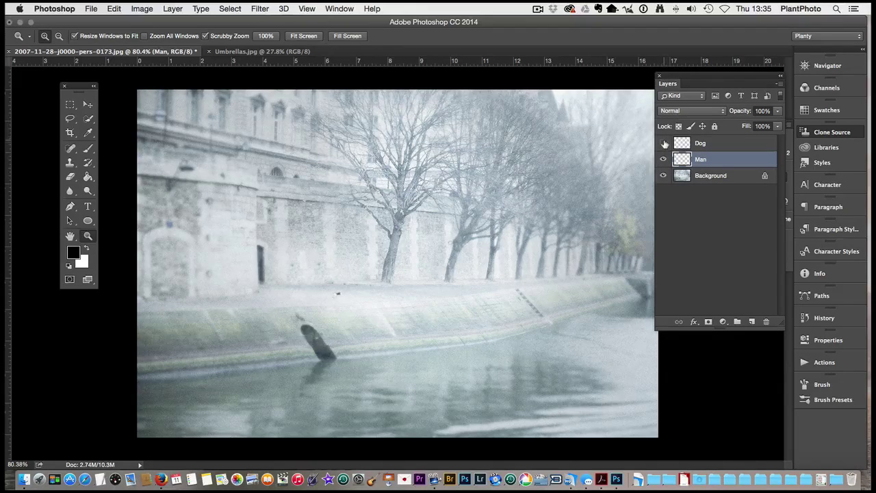
left_click(664, 143)
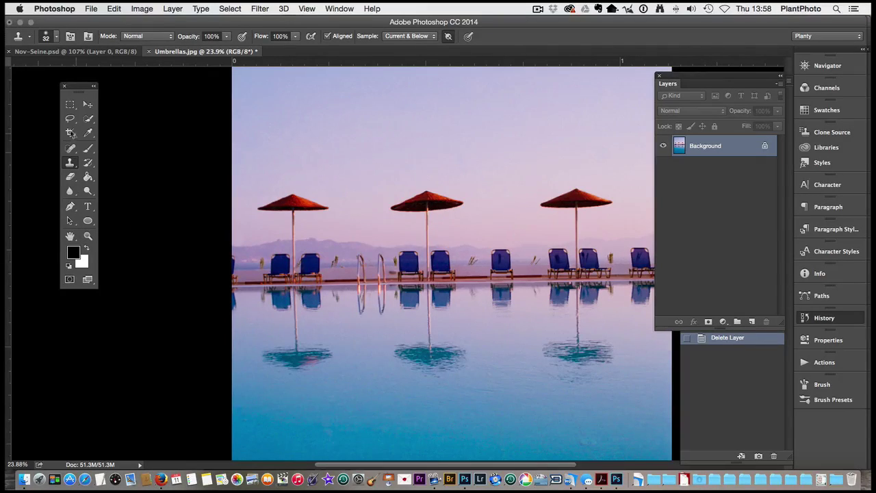
Step: Apply one Spot Healing Brush touch and one Clone Stamp dab to Umbrellas.jpg
left_click_drag(71, 148, 125, 150)
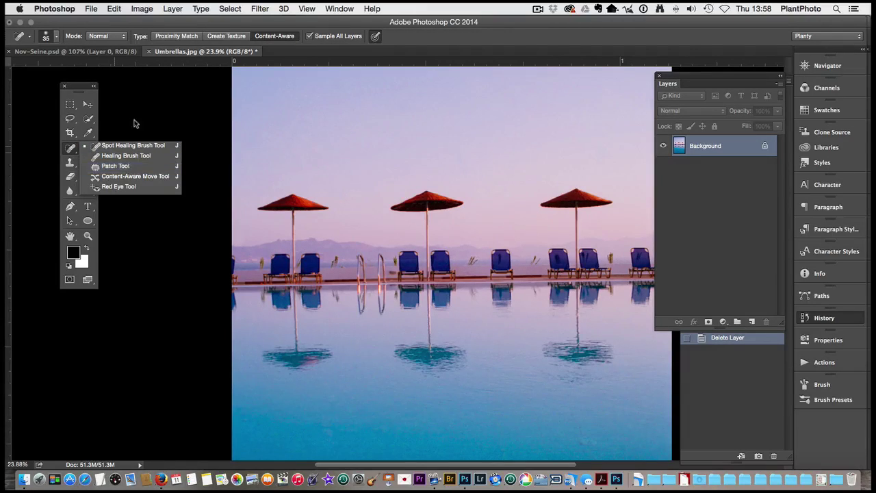
left_click(140, 104)
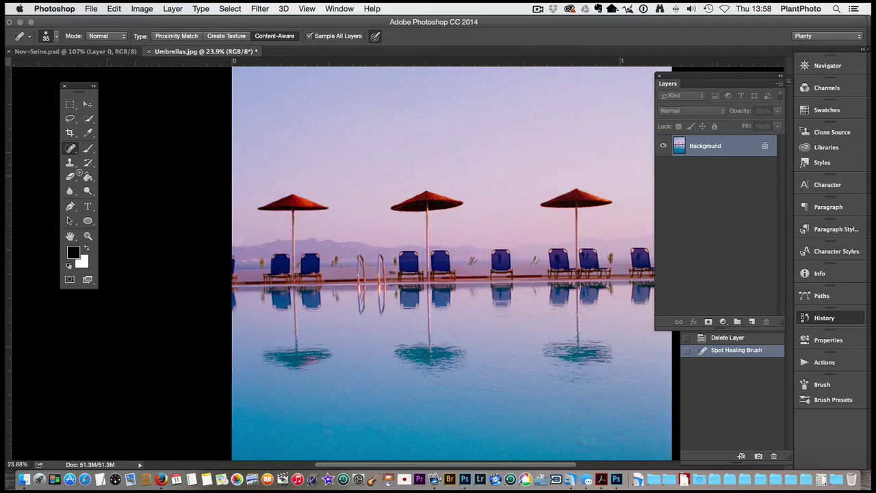
left_click(70, 164)
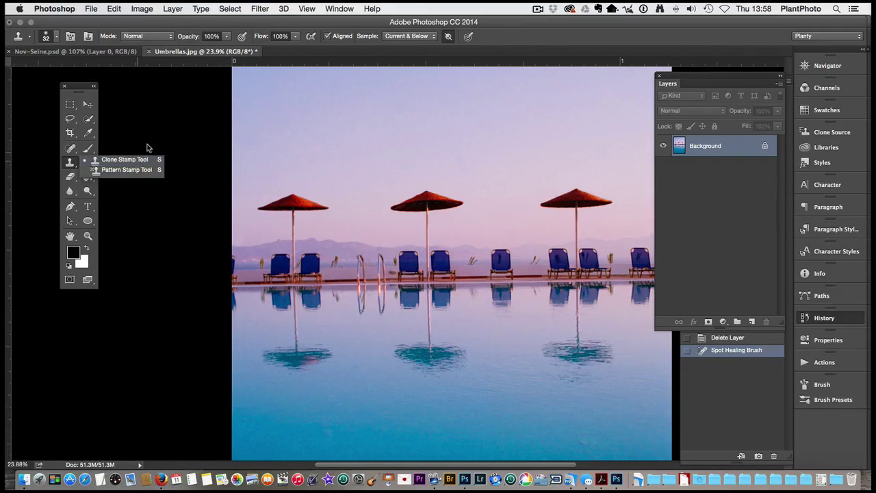
left_click(155, 124)
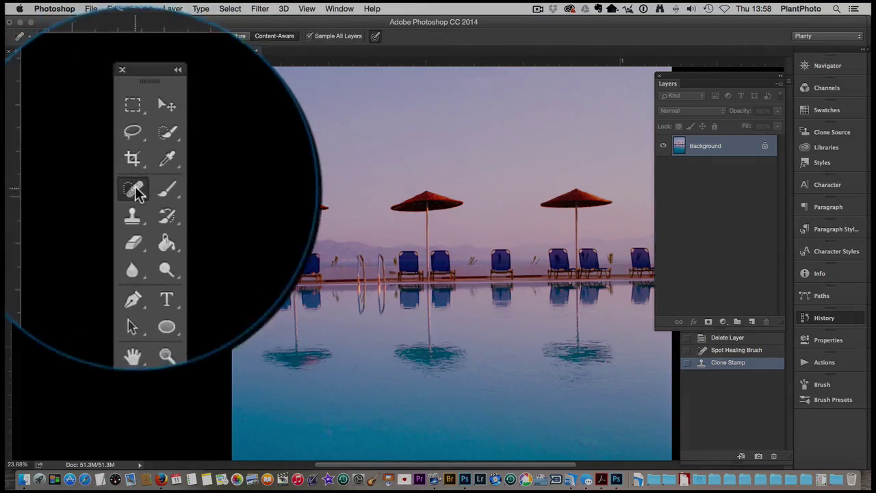
Step: Choose the Patch Tool from the healing-tools flyout
left_click(70, 147)
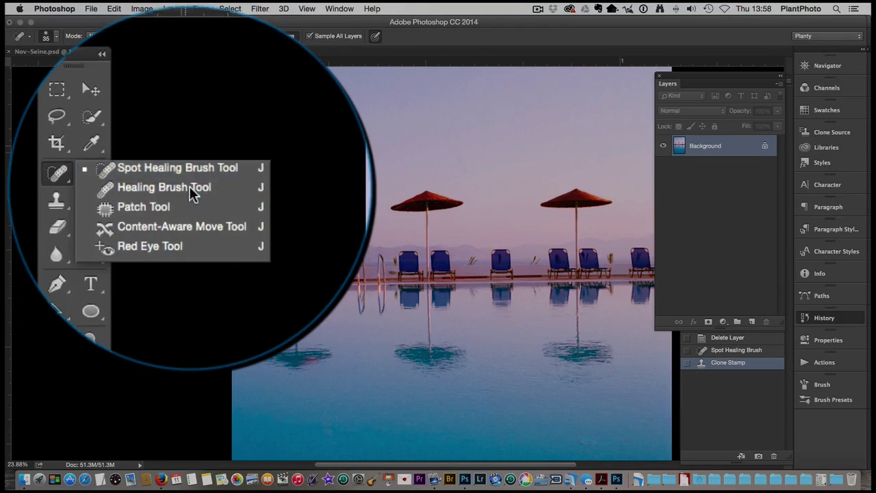
left_click(189, 225)
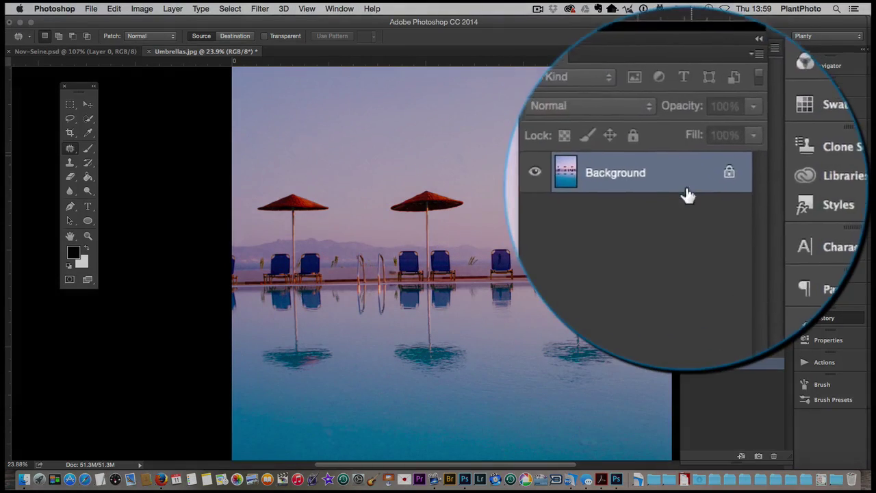
Step: Duplicate the Background layer and lasso around the middle umbrella
left_click_drag(742, 150, 754, 293)
left_click_drag(686, 293, 684, 303)
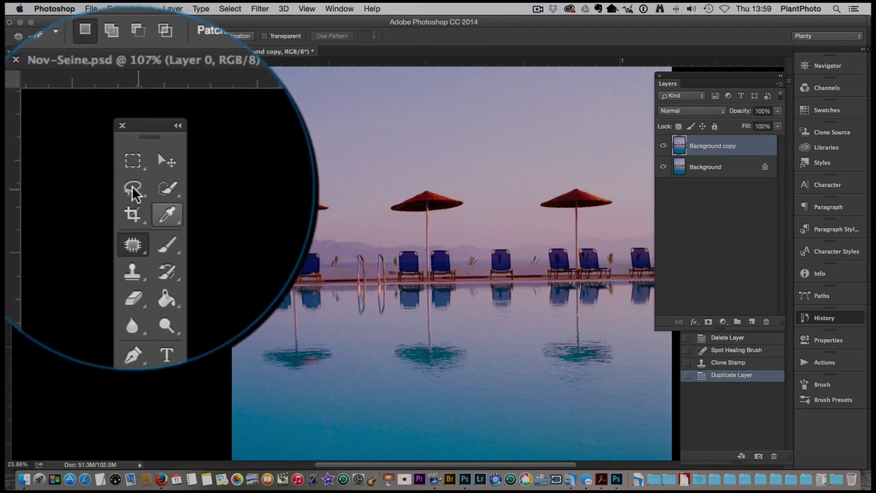
left_click(70, 118)
mouse_move(442, 176)
left_mouse_down()
mouse_move(417, 173)
mouse_move(387, 221)
left_mouse_up()
left_click_drag(481, 185, 484, 189)
Step: Fill the selection with Content-Aware to erase the umbrella canopy
right_click(445, 192)
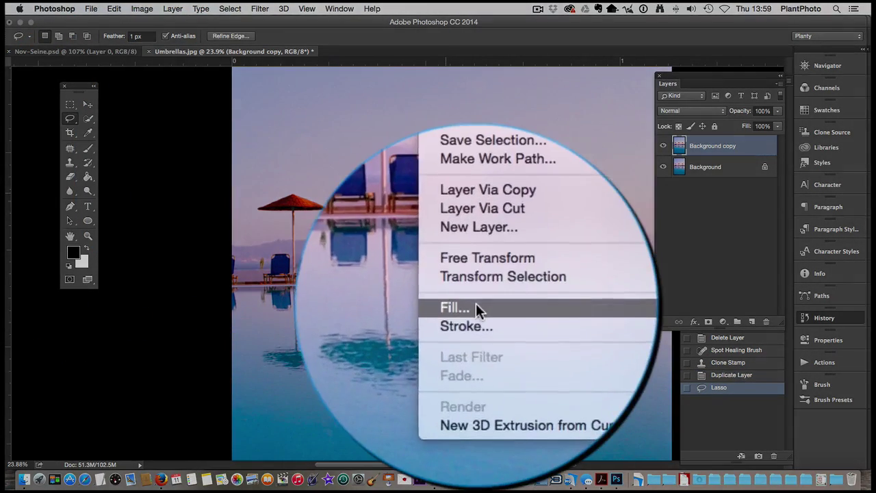
left_click(465, 332)
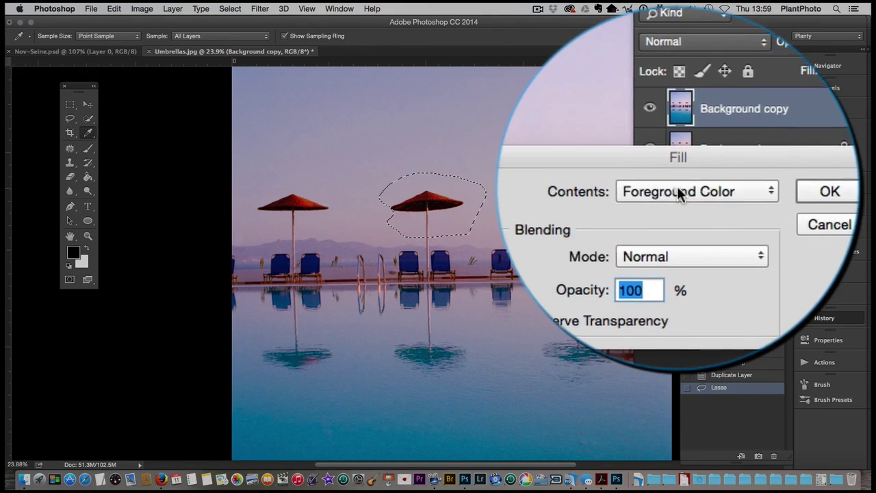
left_click(679, 188)
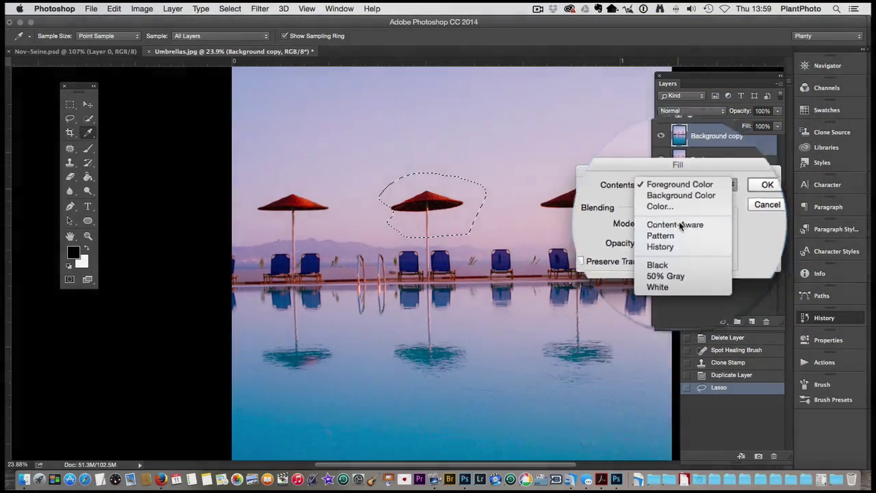
left_click(680, 224)
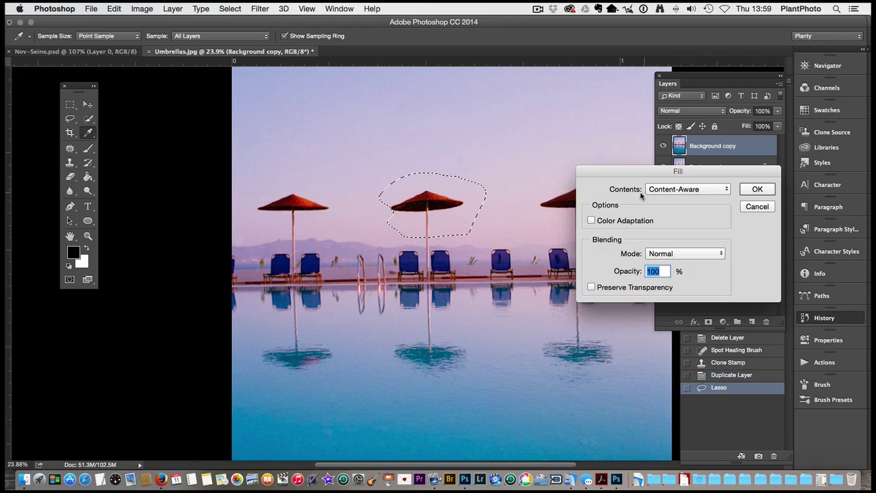
left_click(759, 189)
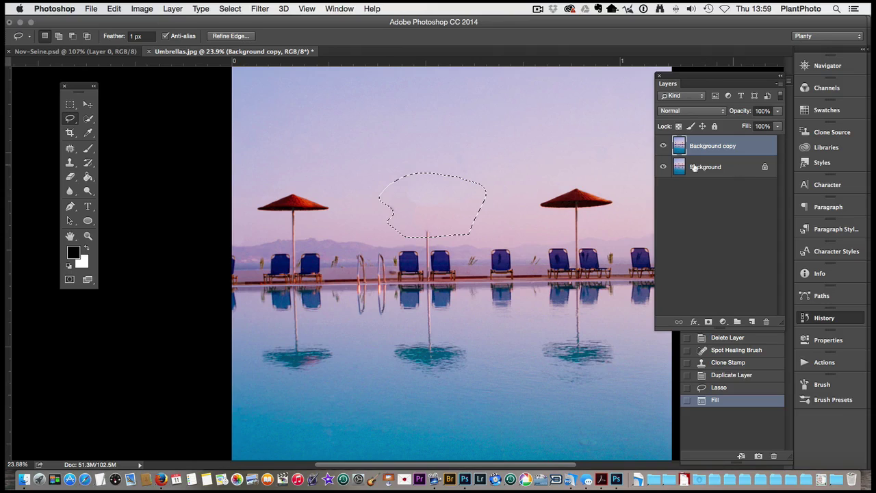
Step: Deselect, zoom in on the filled sky, and undo back to the umbrella selection
key("super+d")
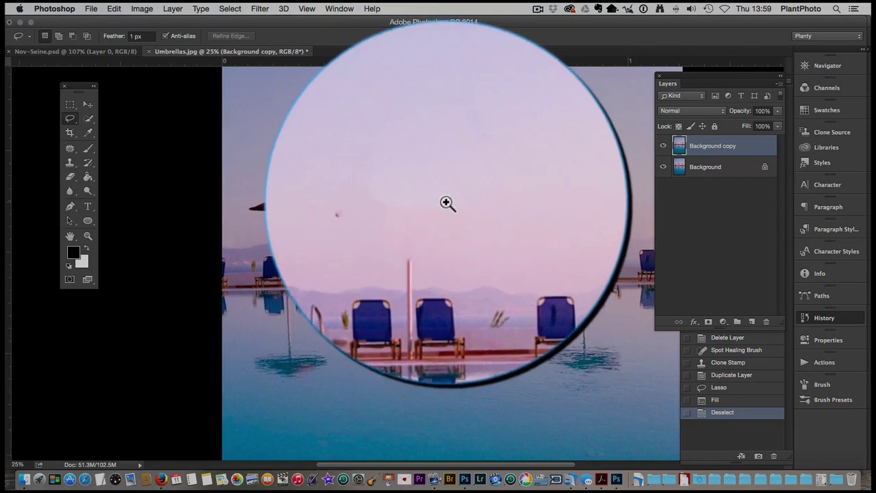
left_click(445, 203, "super")
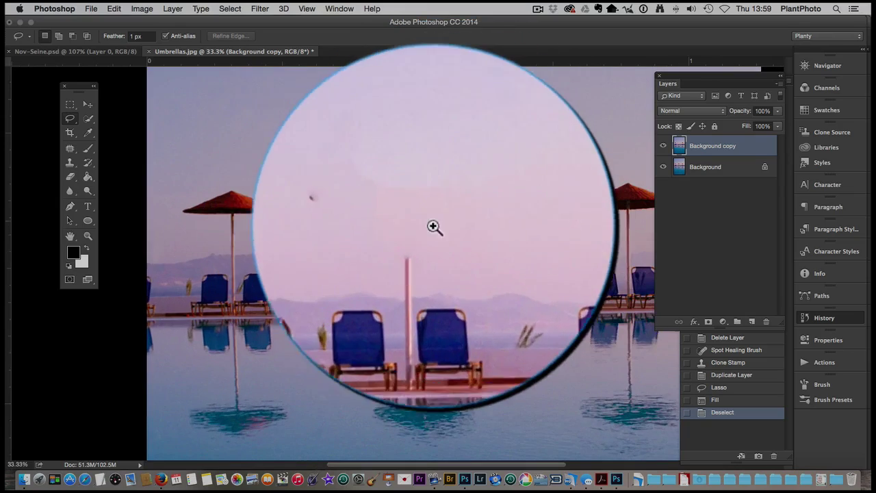
key("super+alt+z")
key("super+alt+z")
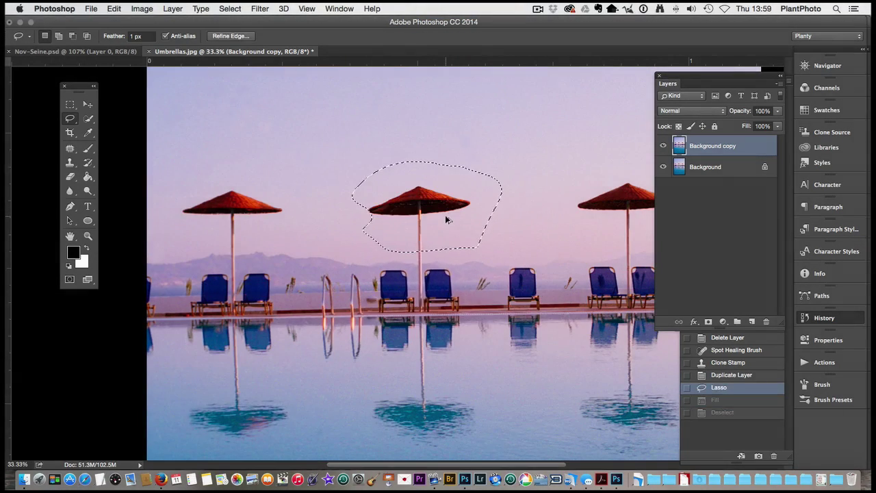
Step: Refill the selection with Content-Aware and Color Adaptation on, then deselect
right_click(426, 203)
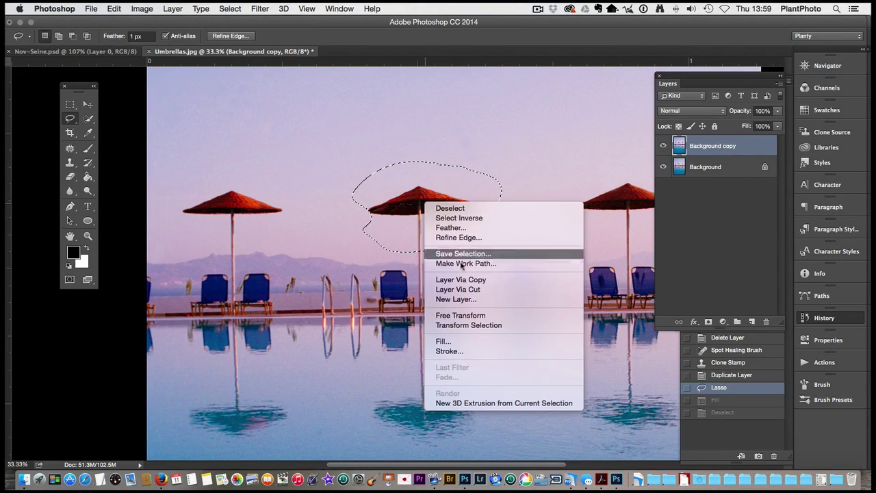
left_click(463, 340)
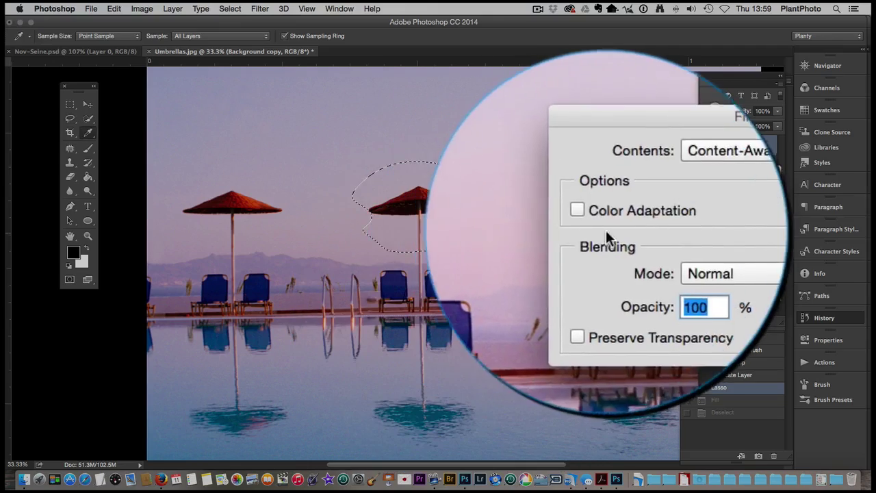
left_click(593, 220)
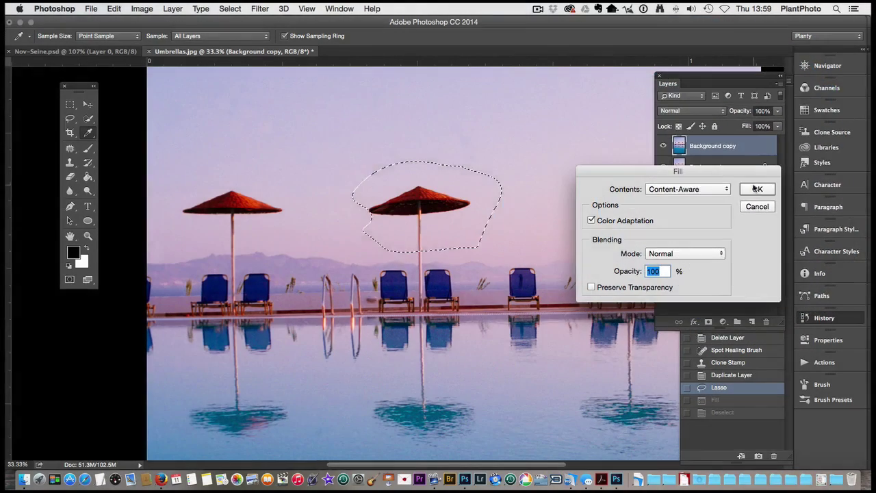
left_click(757, 189)
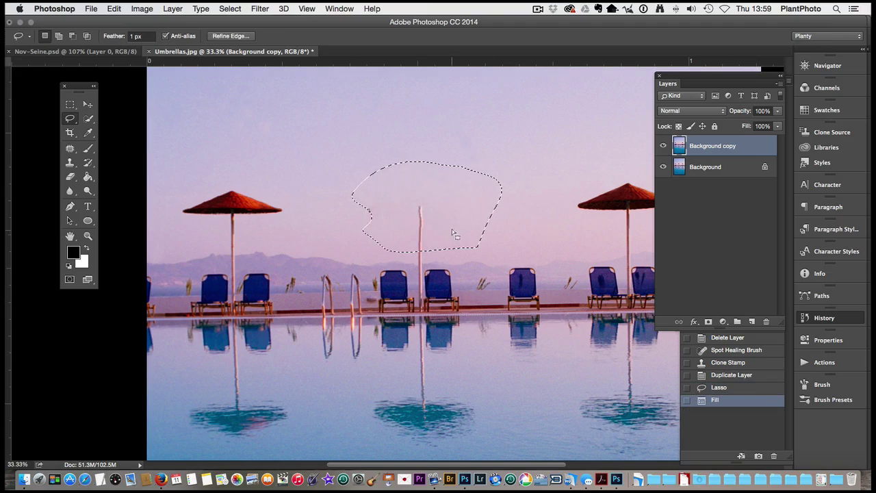
key("super+d")
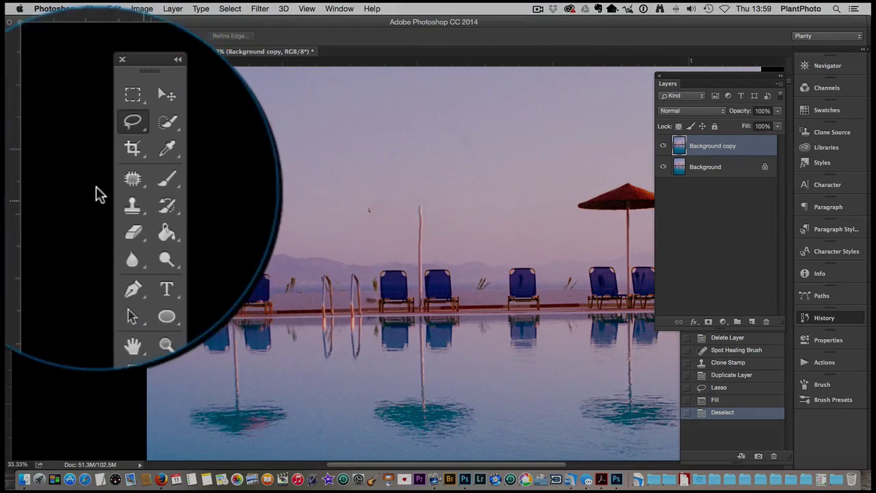
Step: Patch the pole between the loungers with clean sky pulled from the right
left_click(70, 148)
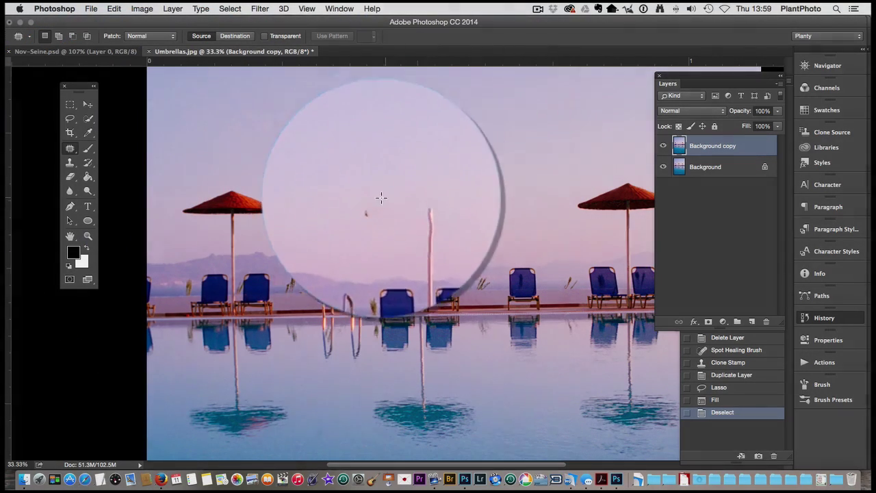
mouse_move(376, 199)
left_mouse_down()
mouse_move(363, 201)
mouse_move(381, 219)
mouse_move(379, 191)
left_mouse_up()
key("super+d")
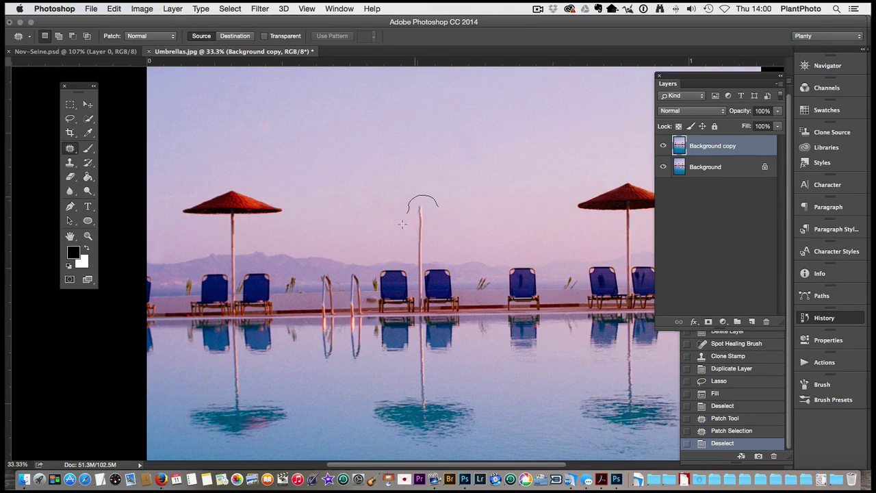
left_click_drag(440, 236, 500, 219)
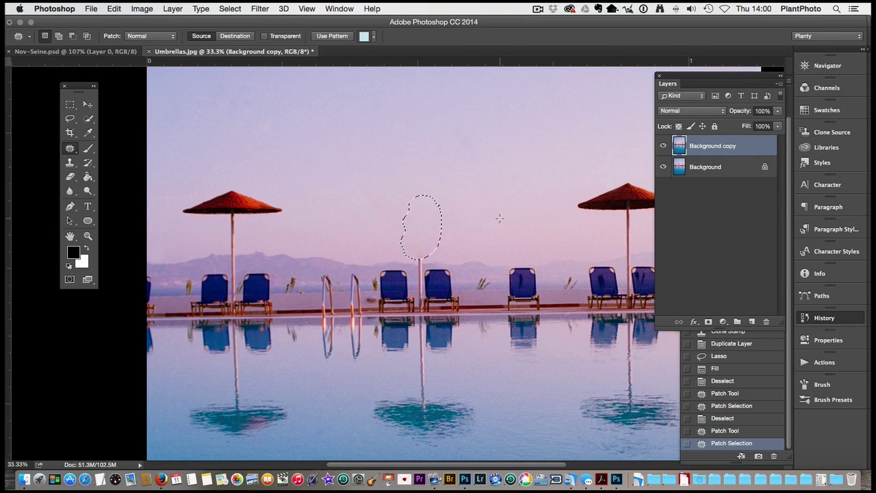
key("super+d")
Step: Zoom in and patch the remaining upper and lower pole sections with clean background
key("super+space")
left_click(424, 295)
left_click(430, 291)
left_click(432, 271)
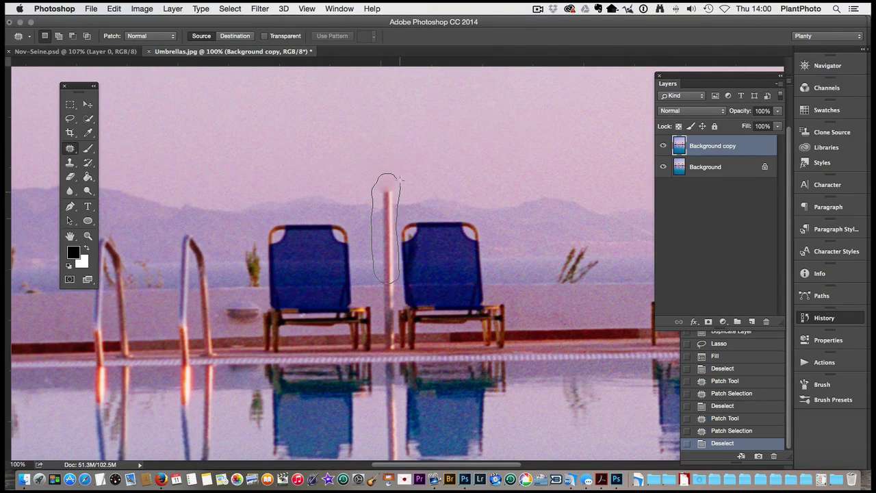
left_click_drag(399, 177, 397, 176)
mouse_move(391, 247)
left_mouse_down()
mouse_move(518, 254)
mouse_move(526, 244)
left_mouse_up()
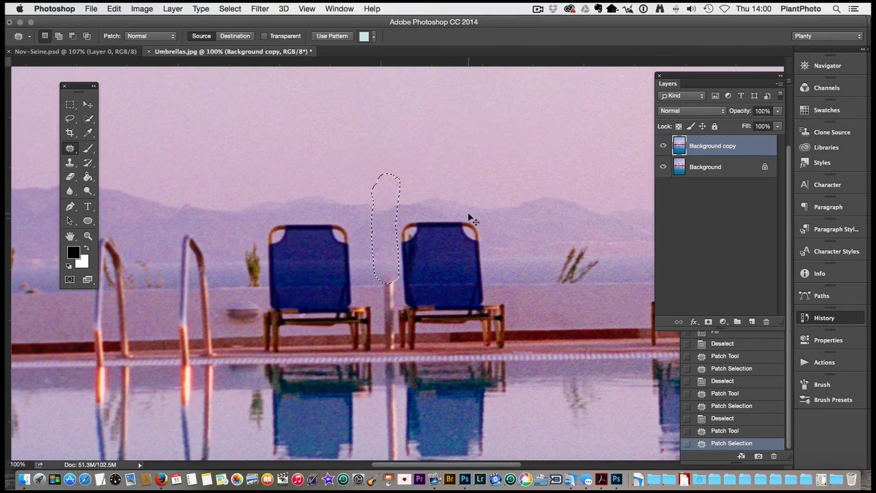
key("super+d")
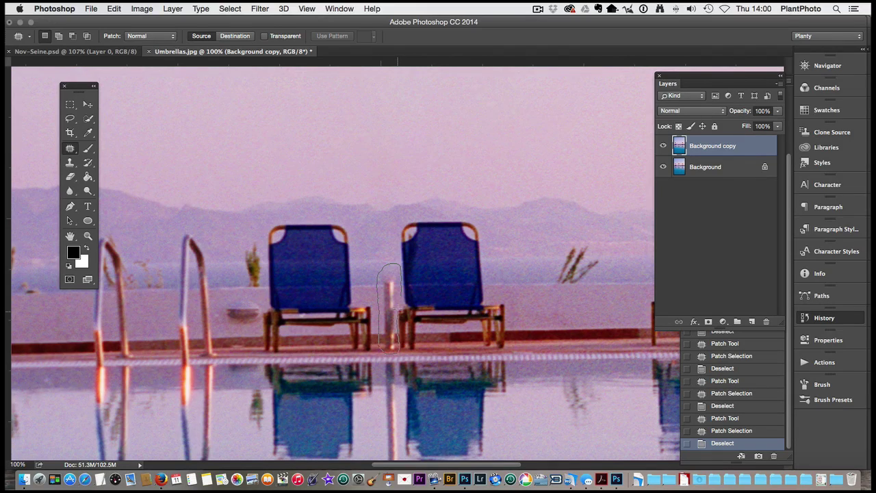
mouse_move(397, 305)
left_mouse_down()
mouse_move(404, 318)
mouse_move(396, 353)
mouse_move(429, 334)
mouse_move(649, 330)
mouse_move(537, 331)
left_mouse_up()
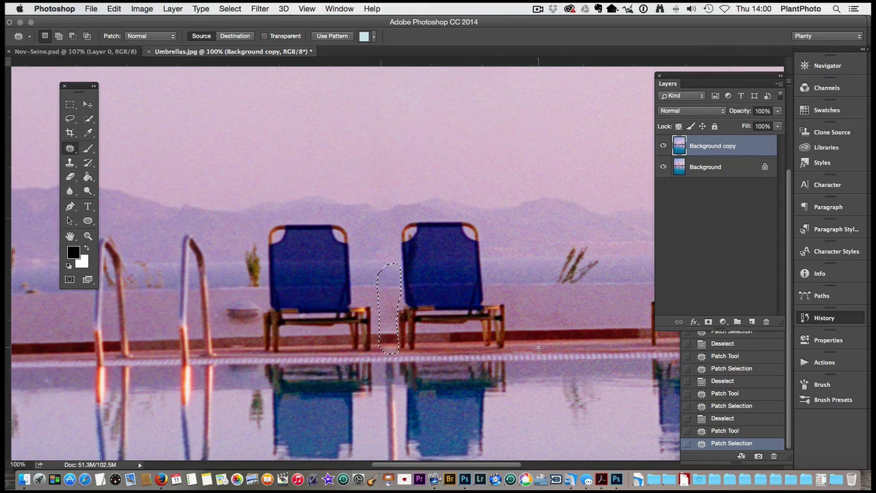
key("ctrl+d")
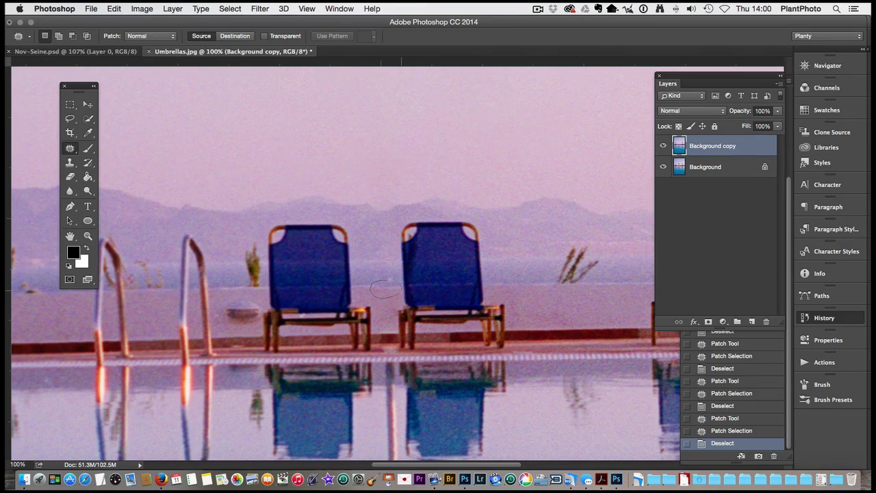
Step: Patch out the remaining pole beside the second chair and the top of its reflection
left_click_drag(389, 280, 519, 288)
key("super+d")
left_click_drag(407, 397, 393, 273)
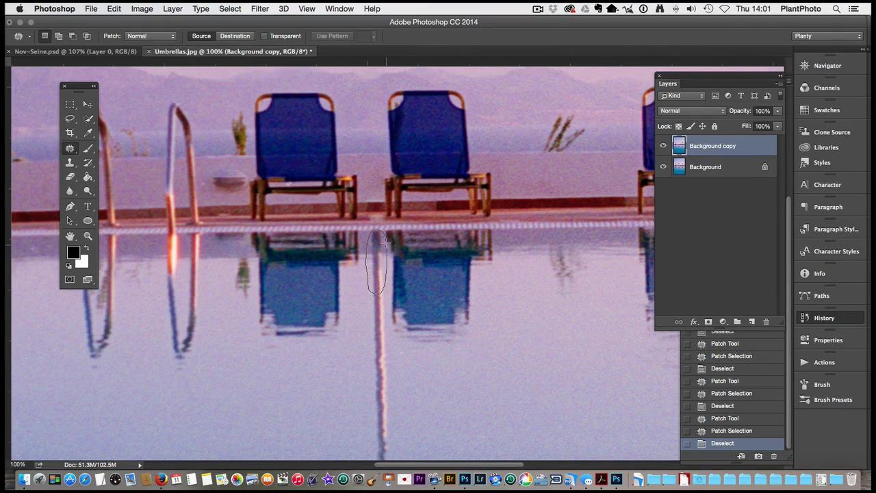
left_click_drag(385, 241, 381, 231)
left_click_drag(383, 274, 518, 279)
key("super+d")
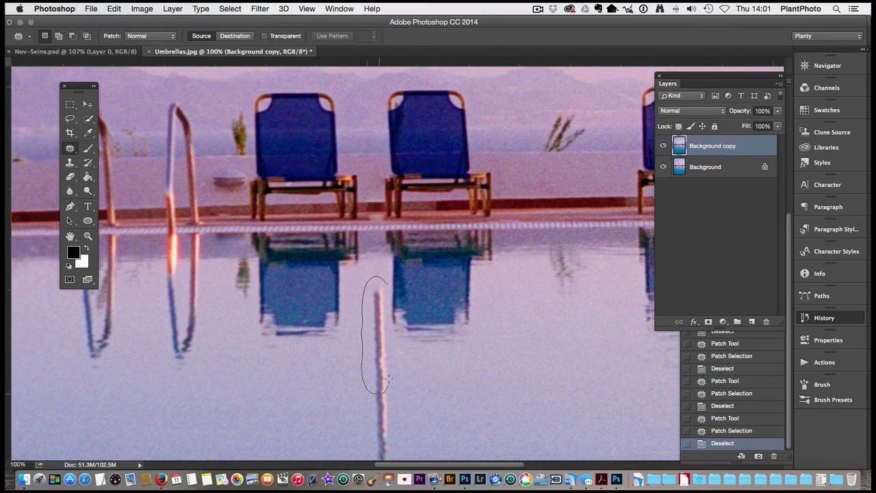
Step: Replace the rest of the pole's reflection in the pool with clean water from the right
left_click_drag(387, 289, 385, 286)
left_click_drag(387, 349, 499, 354)
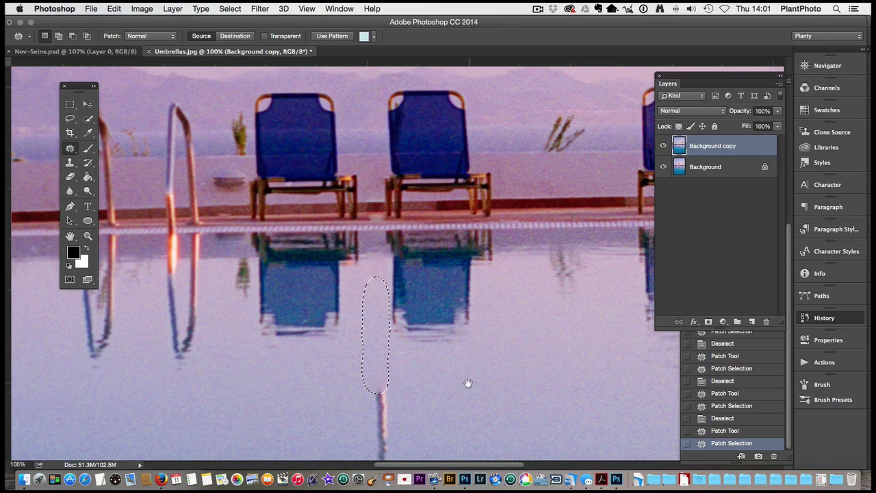
scroll(470, 383, "down", 5)
key("super+d")
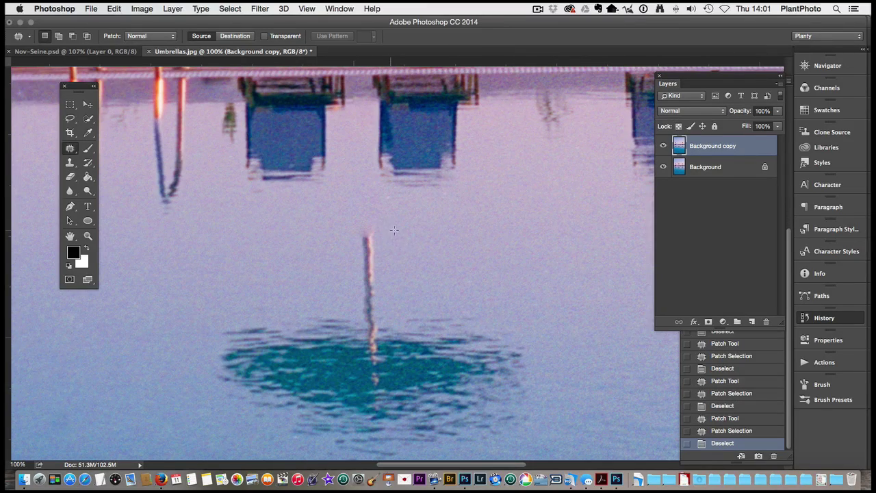
left_click_drag(390, 241, 392, 235)
mouse_move(390, 276)
left_mouse_down()
mouse_move(445, 284)
mouse_move(507, 265)
left_mouse_up()
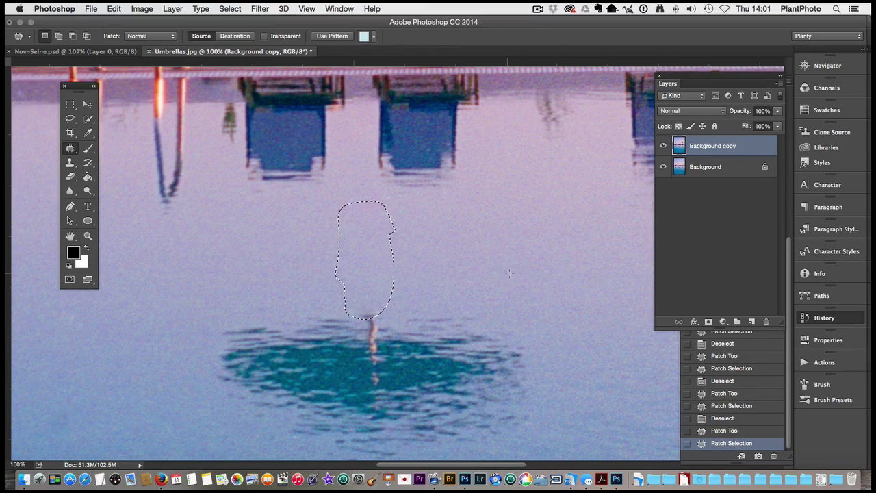
key("super+d")
Step: Patch the teal umbrella reflection with plain water beside it
mouse_move(432, 293)
left_mouse_down()
mouse_move(420, 197)
mouse_move(156, 224)
mouse_move(181, 275)
mouse_move(331, 398)
mouse_move(477, 369)
left_mouse_up()
left_click_drag(555, 290, 402, 205)
mouse_move(411, 309)
left_mouse_down()
mouse_move(29, 295)
mouse_move(380, 296)
mouse_move(525, 280)
mouse_move(623, 256)
mouse_move(668, 307)
mouse_move(618, 359)
mouse_move(651, 412)
mouse_move(645, 445)
left_mouse_up()
Step: Finish patching the umbrella reflection, then zoom out to view more of the pool
left_click_drag(546, 363, 547, 365)
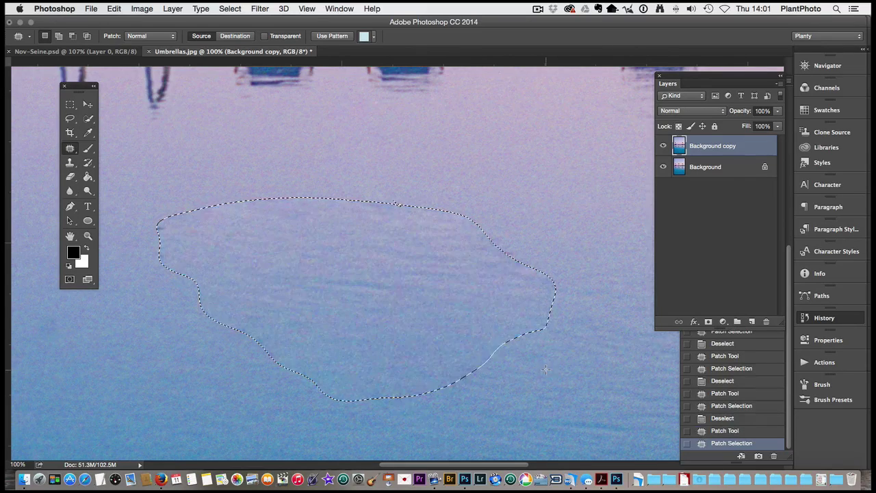
left_click(88, 236)
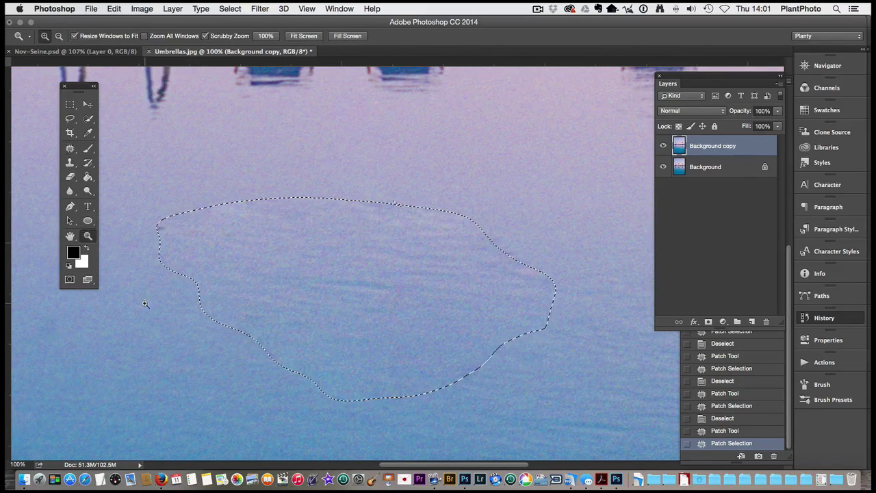
mouse_move(277, 345)
left_mouse_down()
mouse_move(253, 337)
mouse_move(269, 333)
left_mouse_up()
key("super+d")
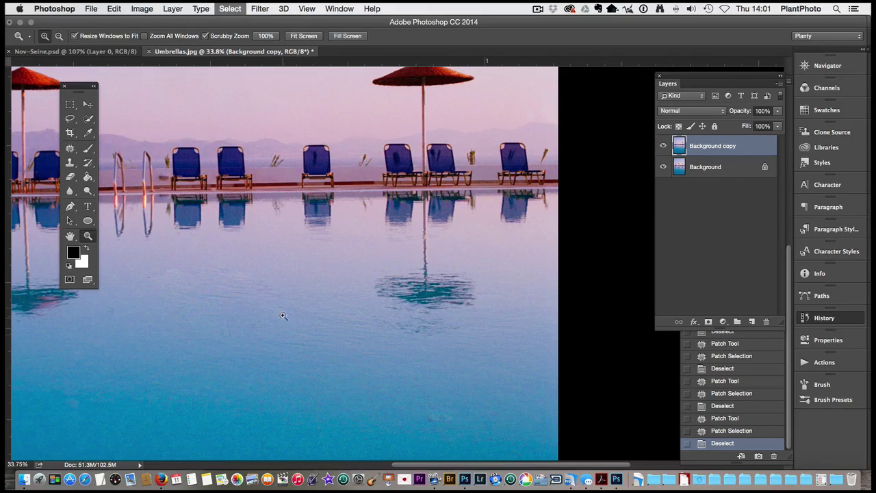
Step: Smooth three uneven areas of patched water using nearby clean water below them
left_click(76, 150)
mouse_move(173, 255)
left_mouse_down()
mouse_move(141, 288)
mouse_move(277, 284)
mouse_move(175, 256)
left_mouse_up()
left_click_drag(308, 263, 330, 265)
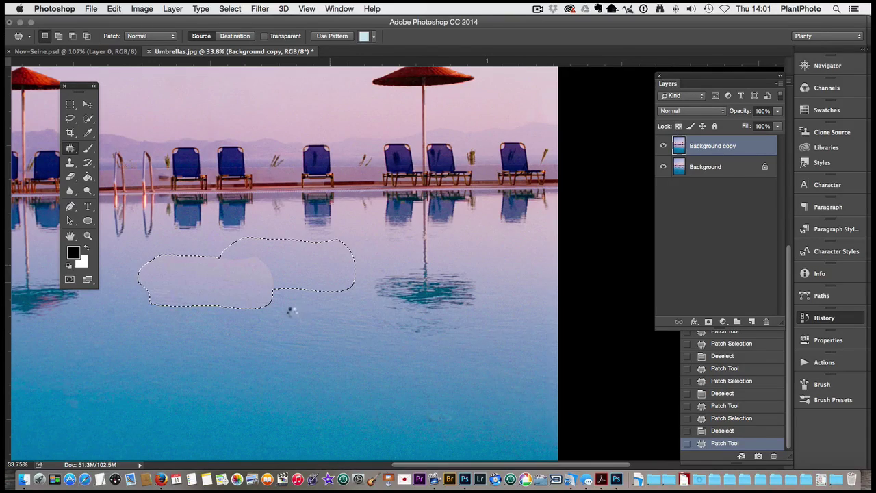
left_click_drag(293, 311, 294, 314)
key("ctrl+d")
mouse_move(171, 280)
left_mouse_down()
mouse_move(103, 329)
mouse_move(226, 308)
mouse_move(174, 282)
left_mouse_up()
left_click_drag(115, 339, 112, 373)
left_click_drag(260, 293, 233, 322)
left_click_drag(326, 314, 333, 307)
mouse_move(280, 317)
left_mouse_down()
mouse_move(215, 336)
mouse_move(190, 367)
mouse_move(216, 373)
mouse_move(200, 369)
left_mouse_up()
key("ctrl+d")
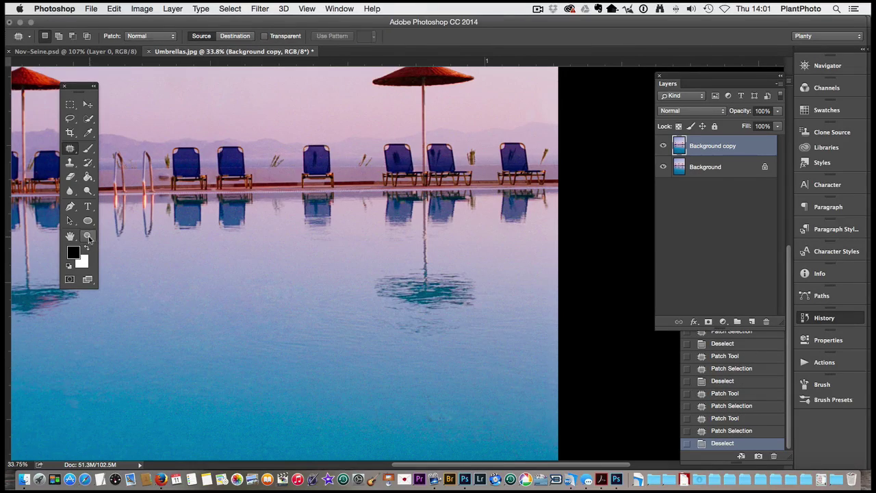
Step: Fit the photo on screen and toggle the Background copy to compare before and after
left_click(87, 236)
left_click_drag(304, 300, 315, 241)
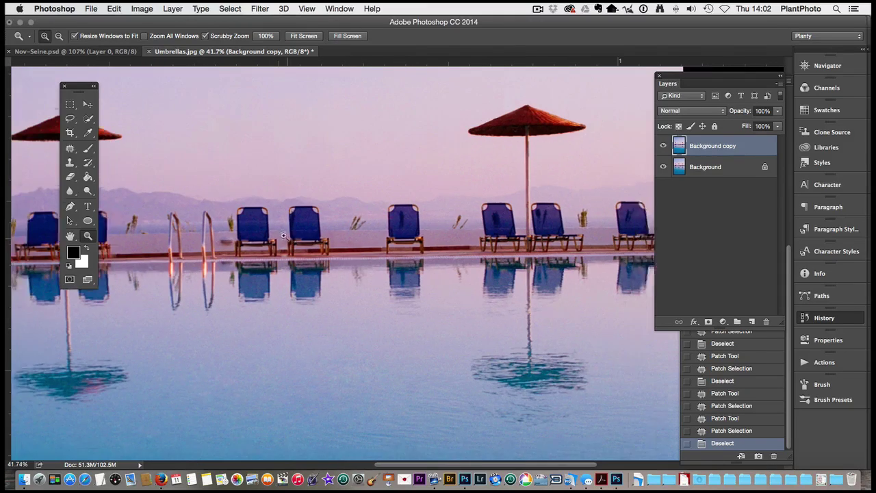
key("ctrl+0")
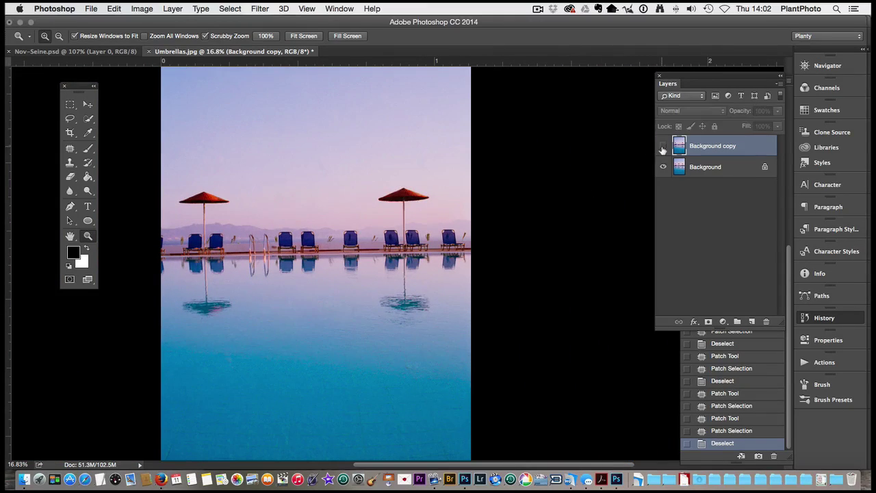
left_click(662, 147)
left_click(661, 147)
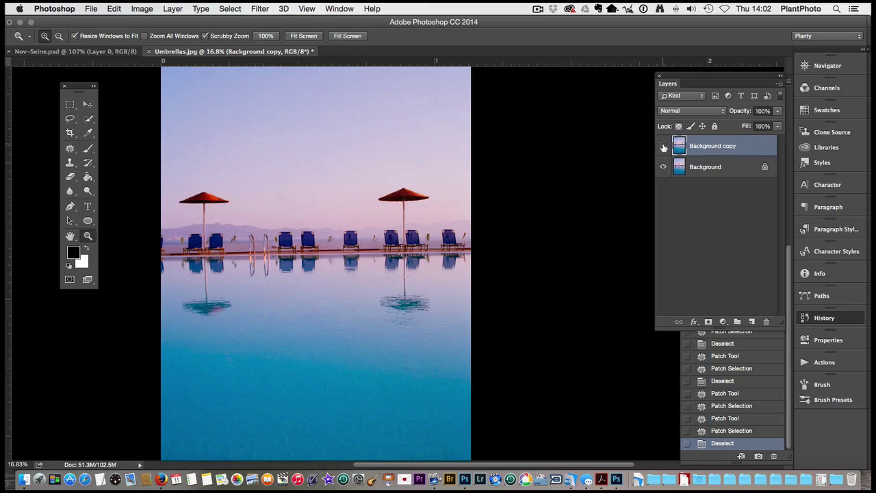
left_click(663, 147)
left_click(663, 148)
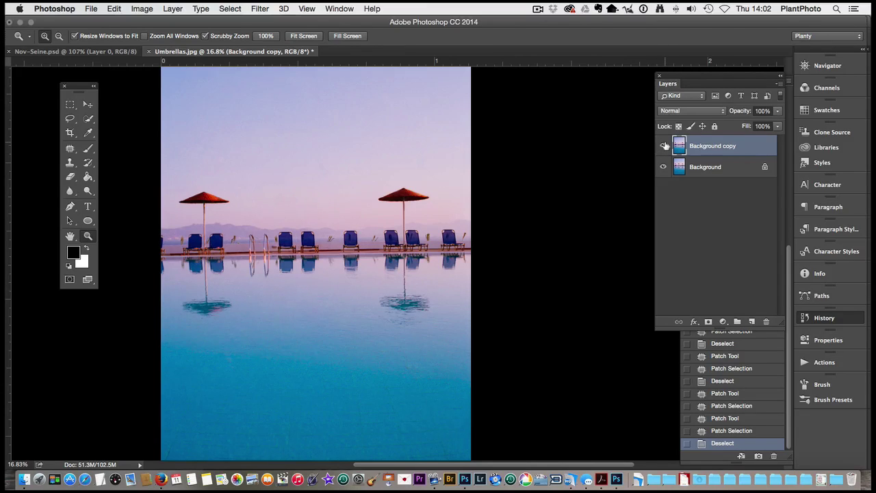
left_click(256, 194)
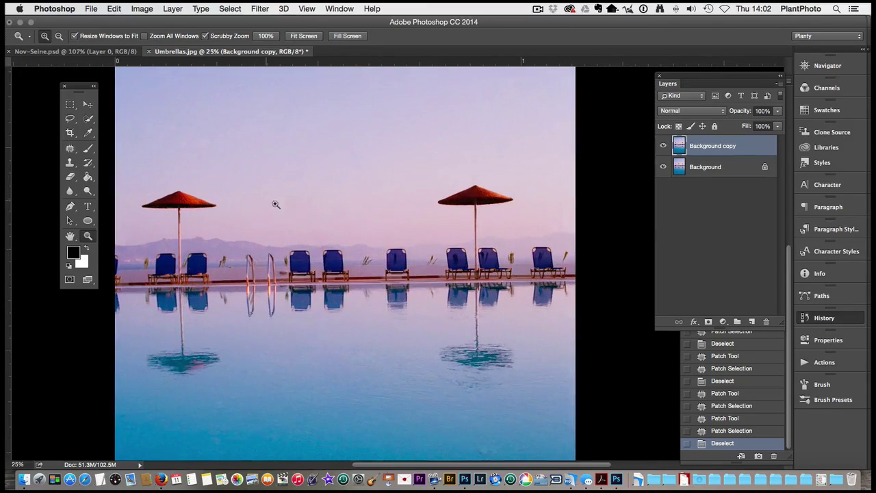
Step: Heal four small dark spots in the sky and pool water with the Spot Healing Brush
left_click(71, 150)
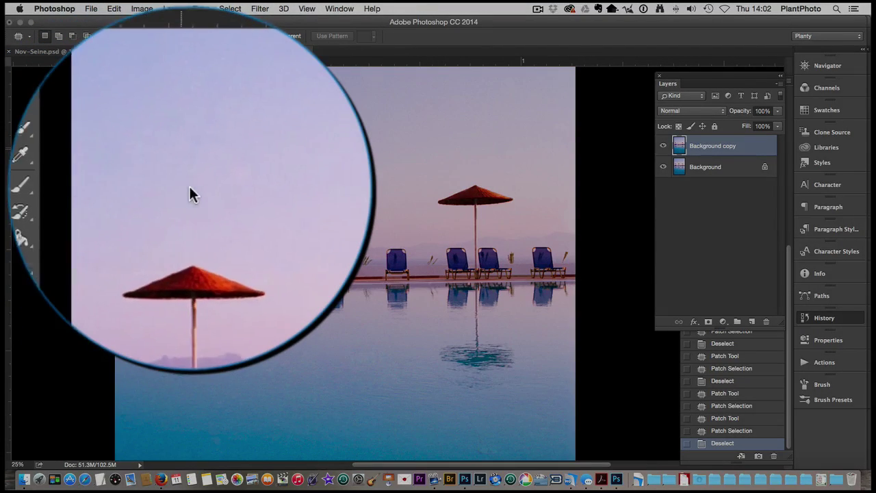
right_click(71, 149)
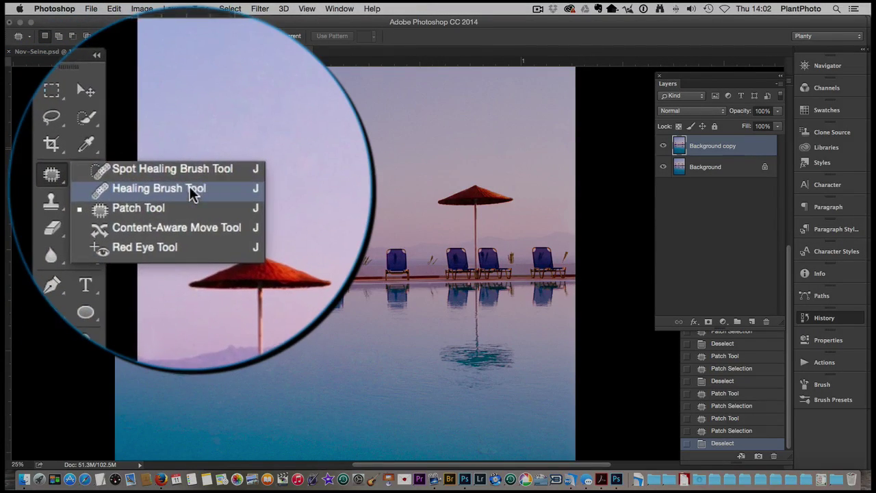
left_click(180, 172)
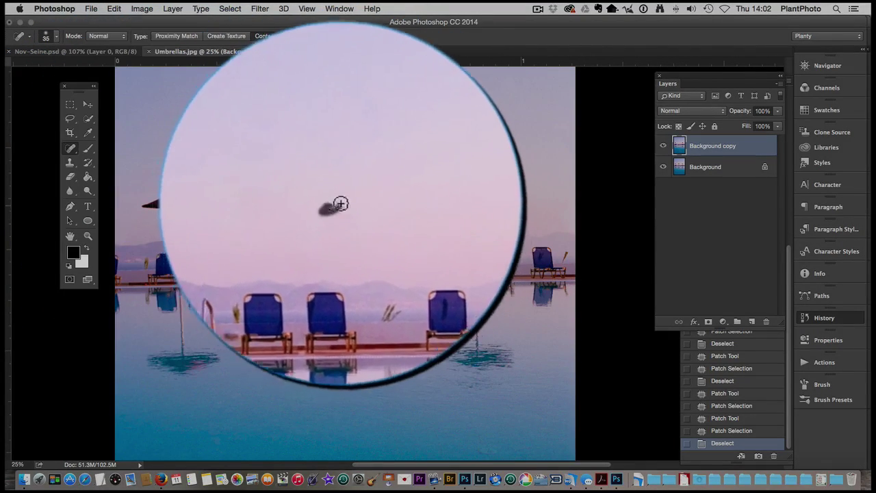
left_click(301, 240)
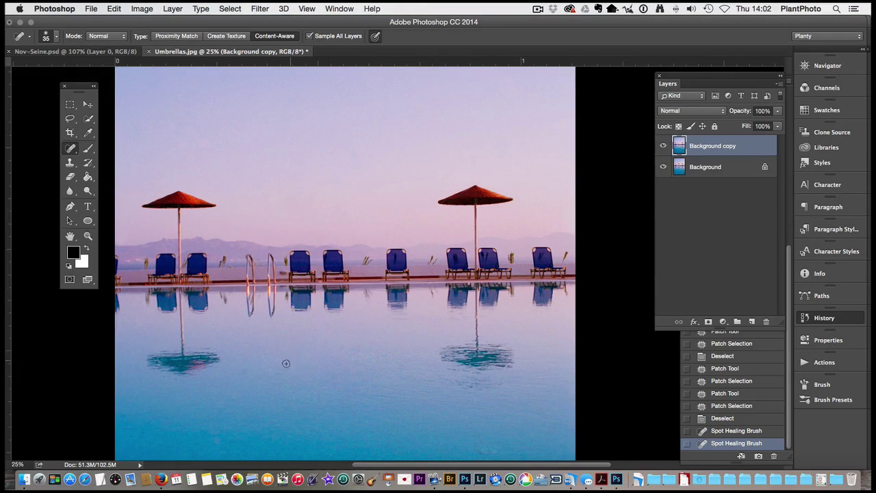
left_click(283, 362)
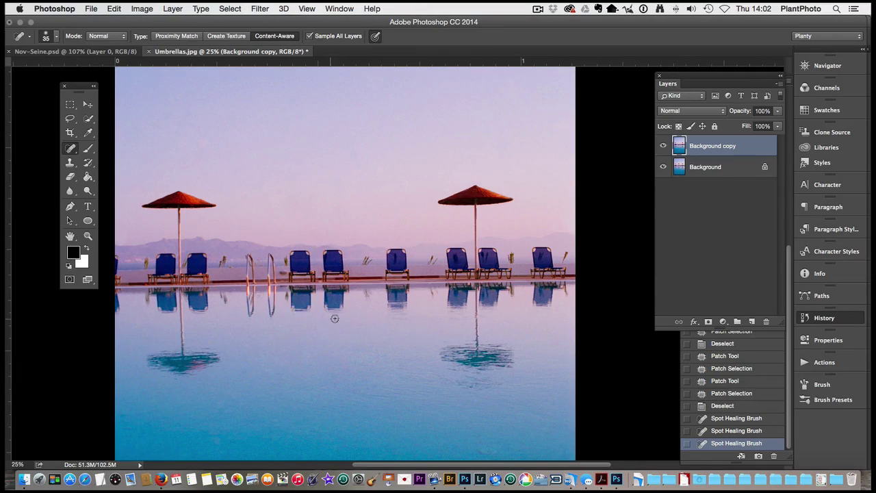
left_click(365, 362)
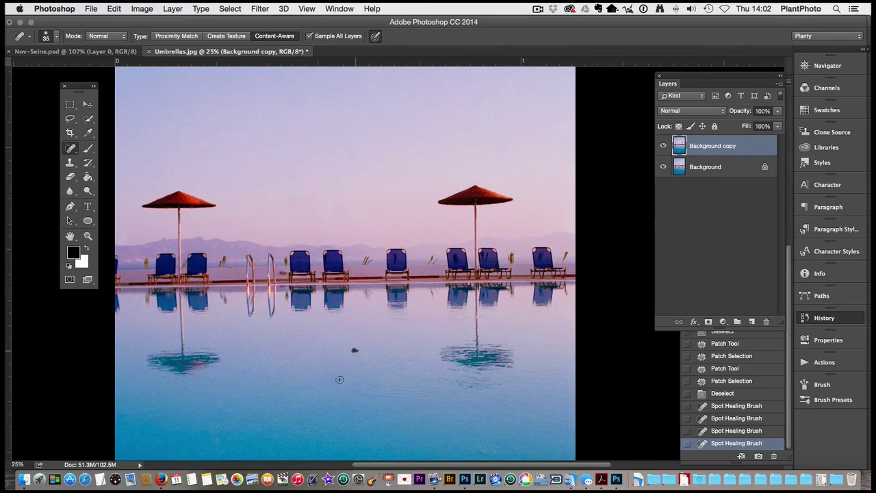
left_click(323, 388)
Step: Zoom out to view the whole photo, then zoom back in around the pool and chairs
left_click(88, 235)
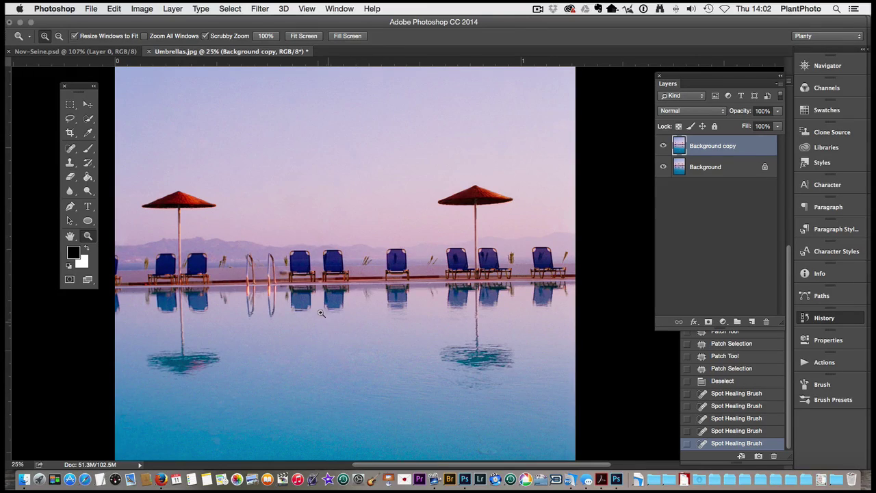
left_click_drag(316, 307, 298, 245)
left_click_drag(462, 325, 485, 285)
left_click_drag(361, 117, 395, 233)
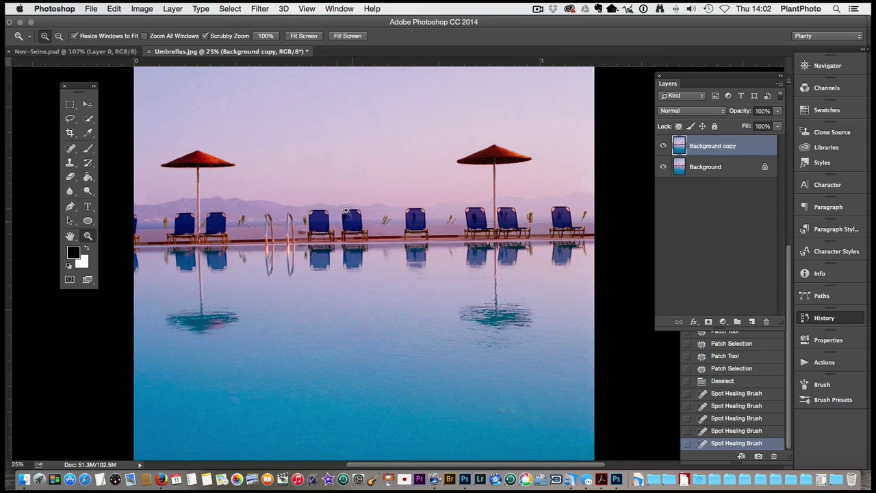
mouse_move(357, 203)
left_mouse_down()
mouse_move(399, 217)
mouse_move(363, 202)
left_mouse_up()
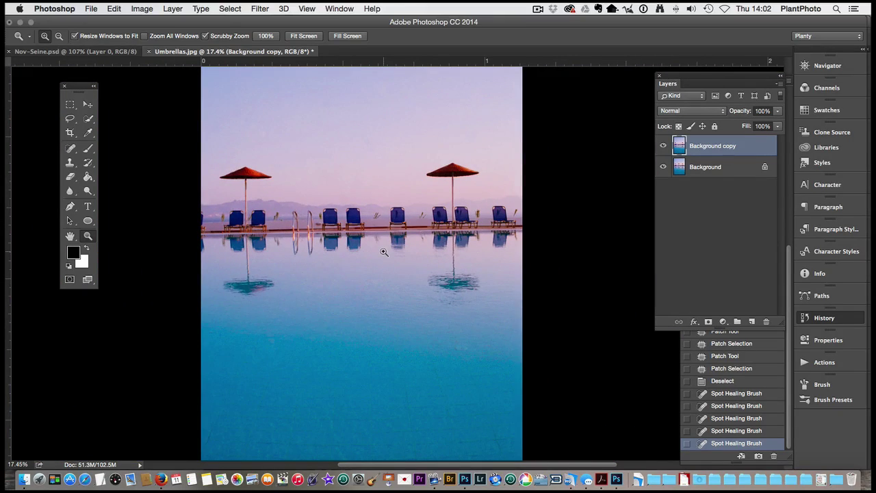